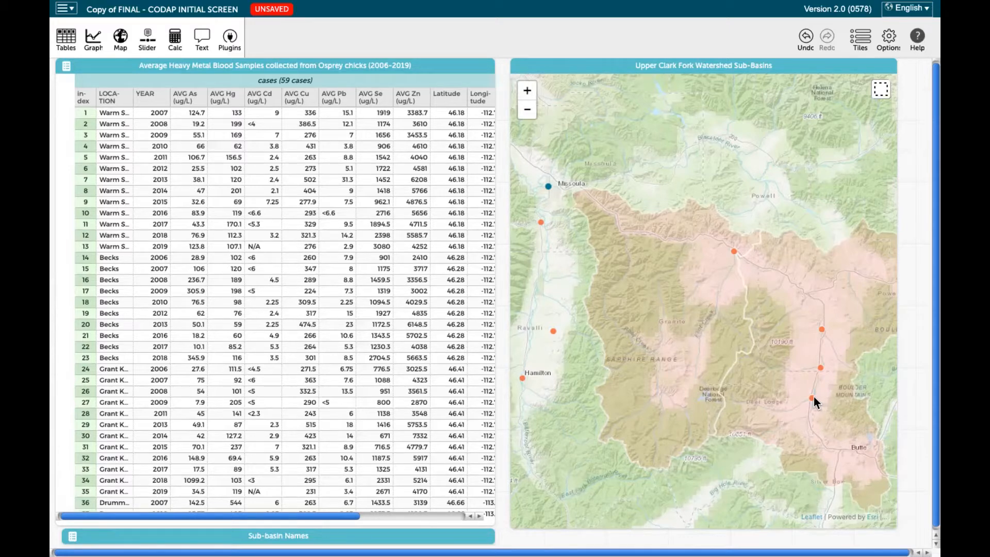
Marquee-select the Missoula sampling site on the map and find its highlighted records in the blood sample table
click(502, 201)
click(573, 63)
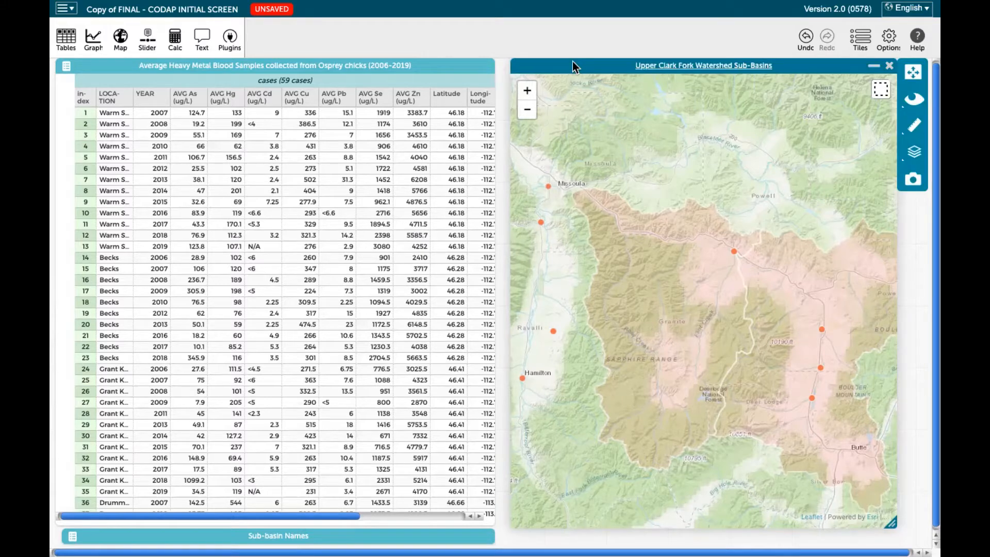
click(877, 94)
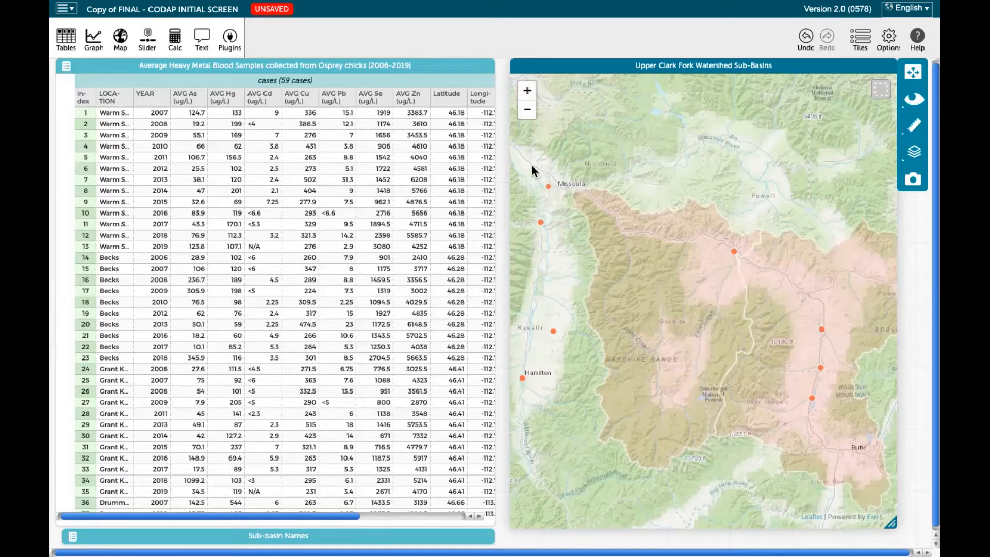
drag(575, 194, 607, 206)
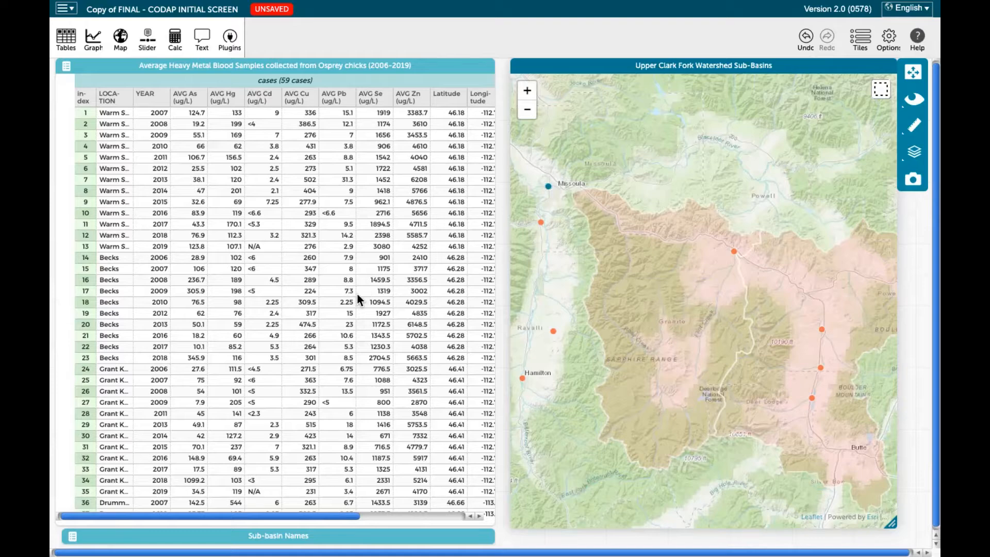
scroll(357, 292, down, 5)
scroll(357, 289, down, 6)
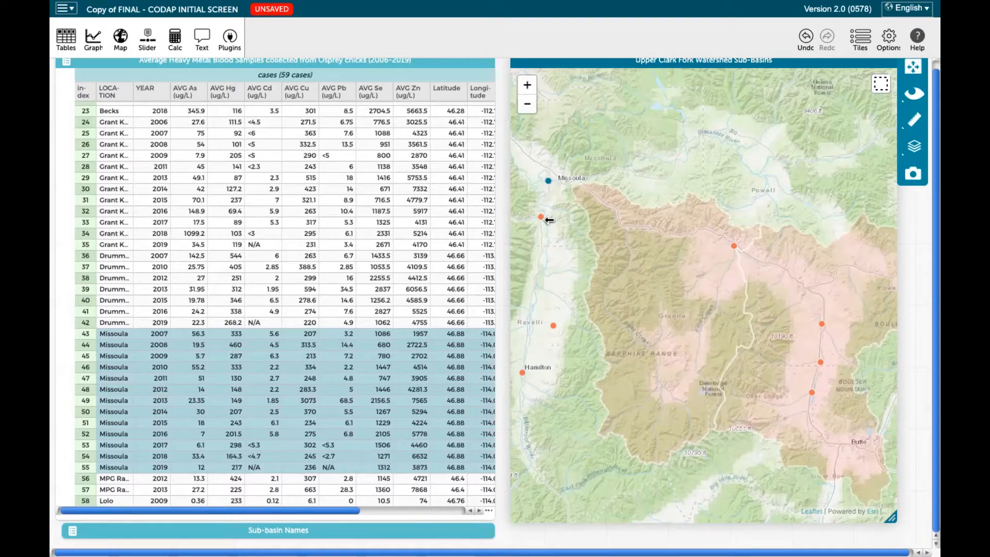
Set aside the unselected cases in the blood sample table, keeping only Missoula, and select its 2019 record
click(426, 61)
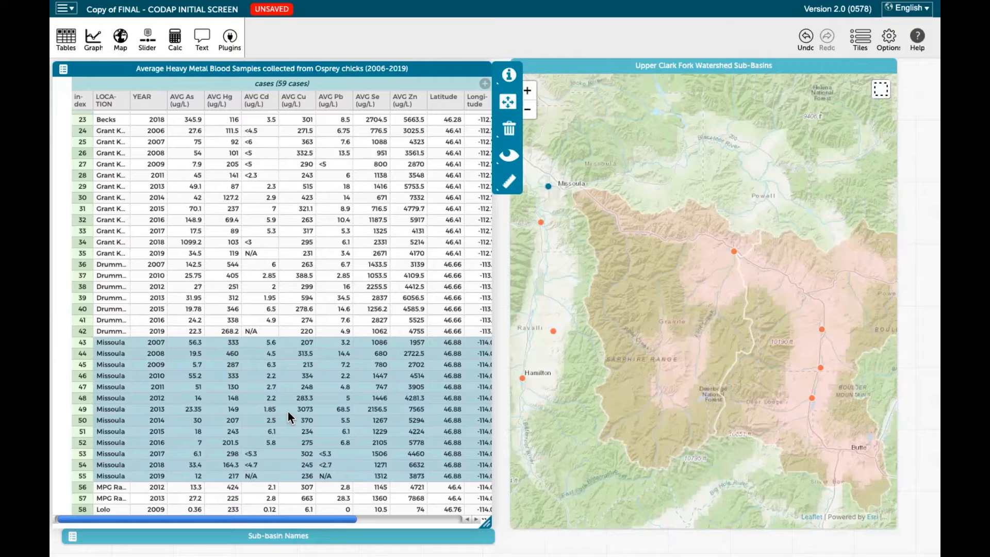
click(507, 159)
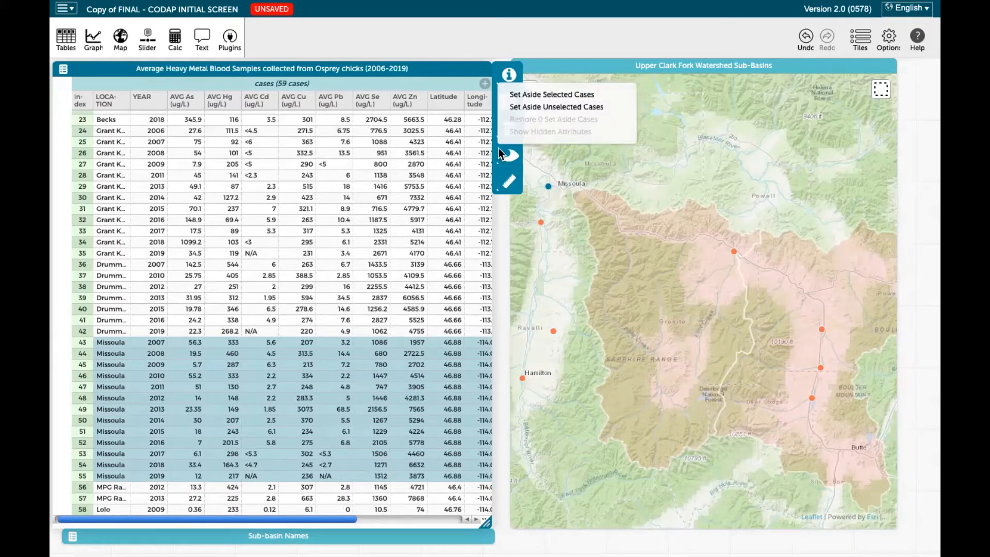
click(535, 106)
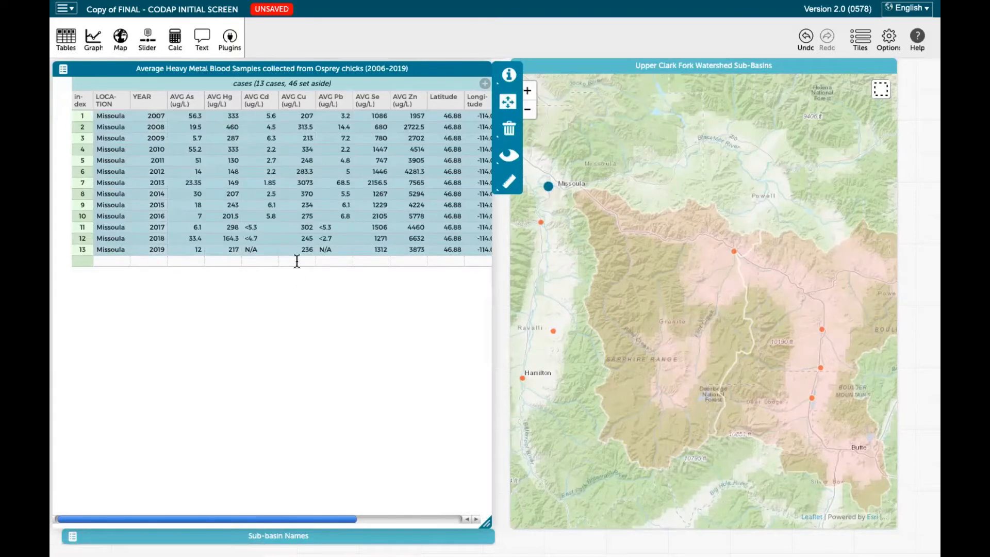
click(300, 245)
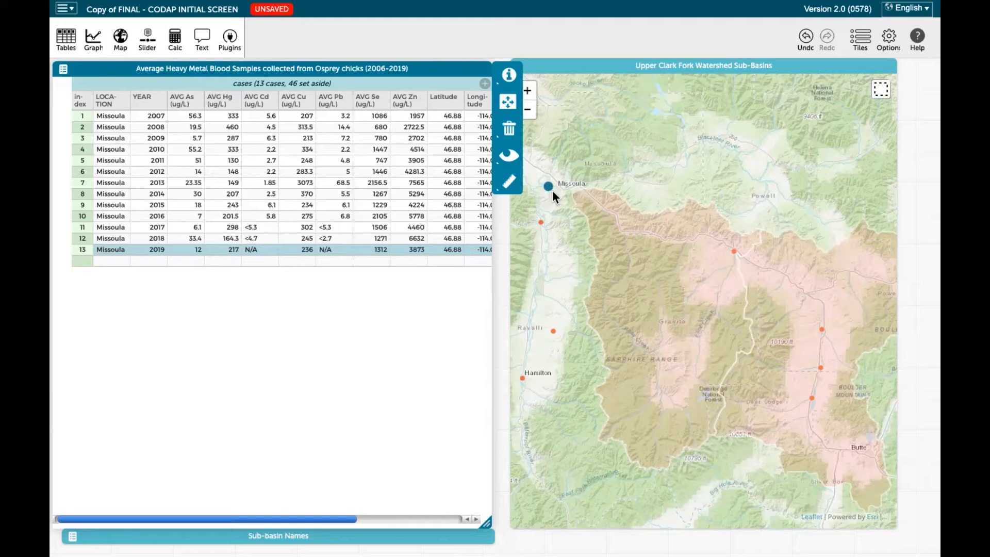
Restore all set-aside cases to the blood sample table and clear the resulting selection
click(508, 155)
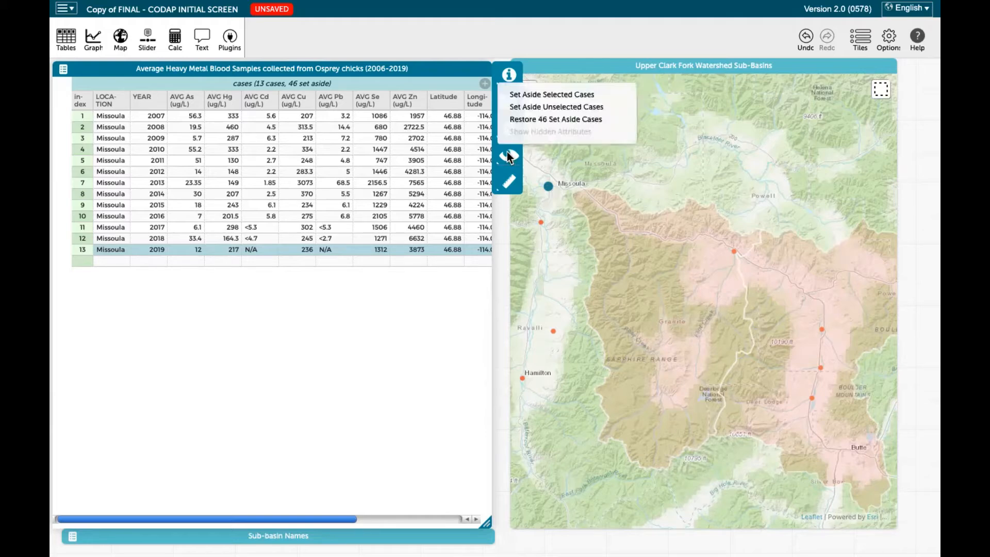
click(536, 119)
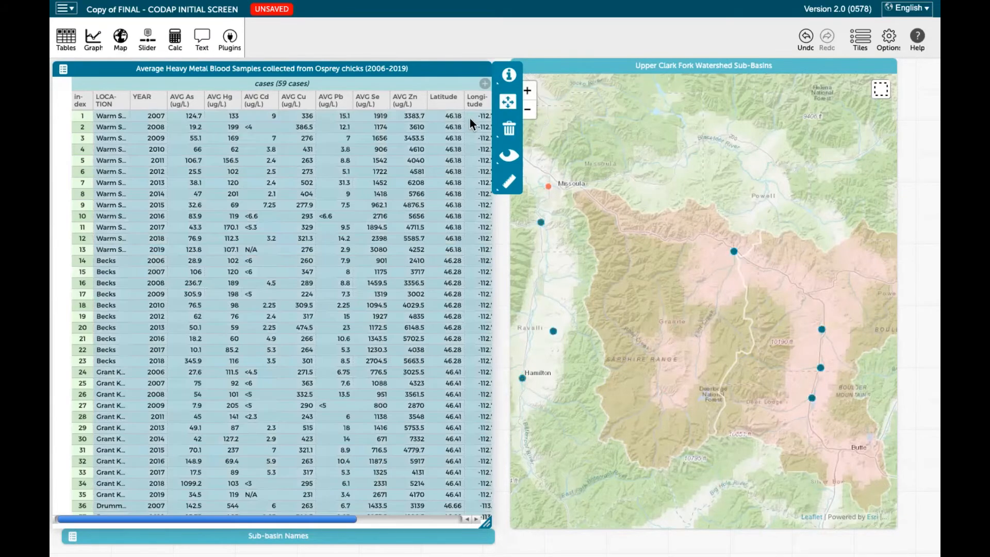
click(499, 348)
click(499, 345)
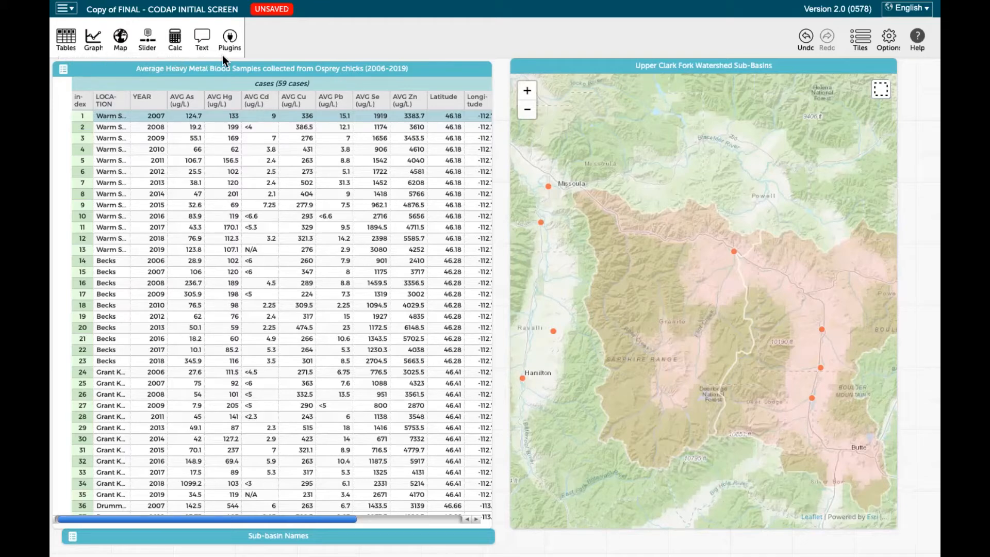
Create a new empty graph, place it over the map beside the data table, and enlarge it
click(95, 45)
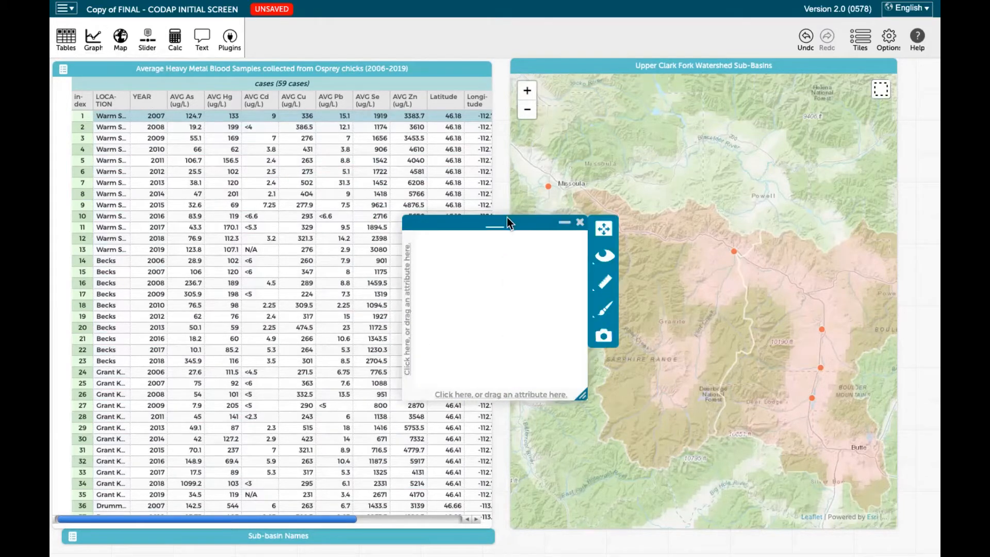
drag(512, 219, 611, 63)
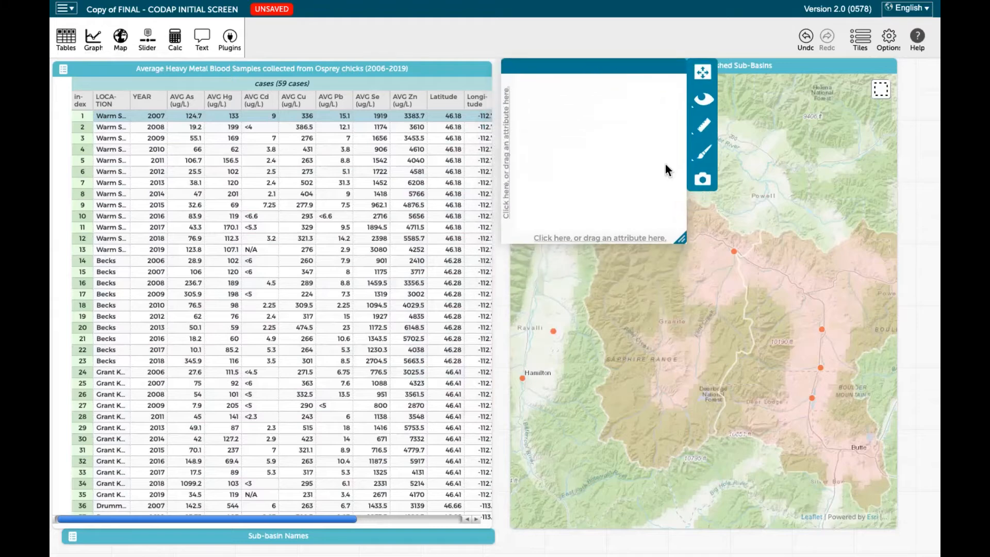
drag(681, 241, 836, 375)
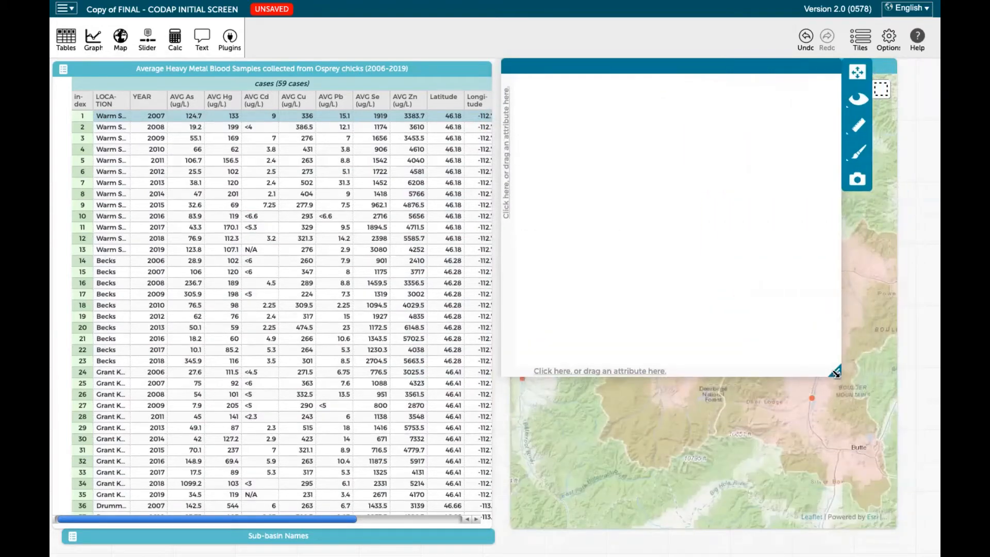
Shrink the Sub-Basins map and enlarge the empty graph until it fully covers the map
click(875, 496)
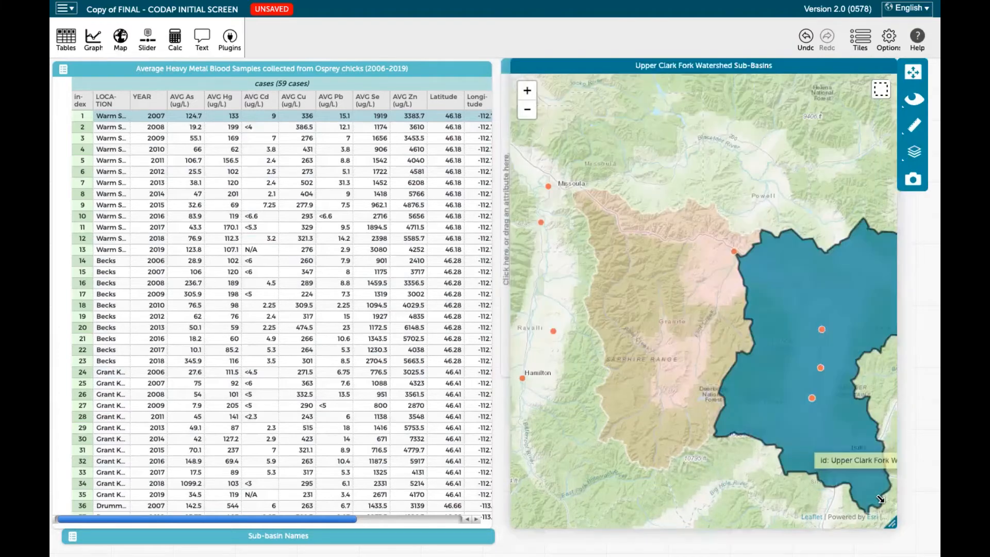
click(753, 497)
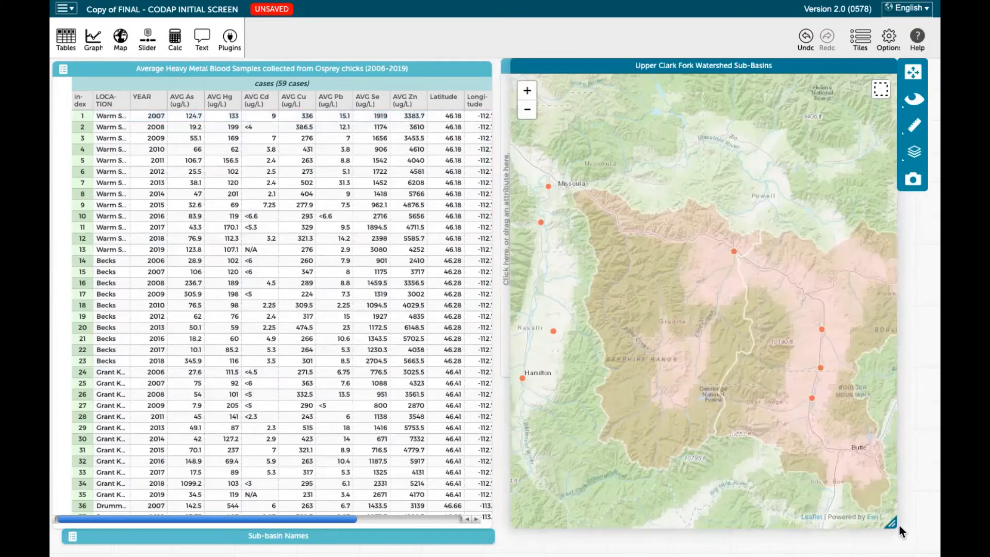
drag(890, 523, 845, 416)
drag(804, 342, 800, 338)
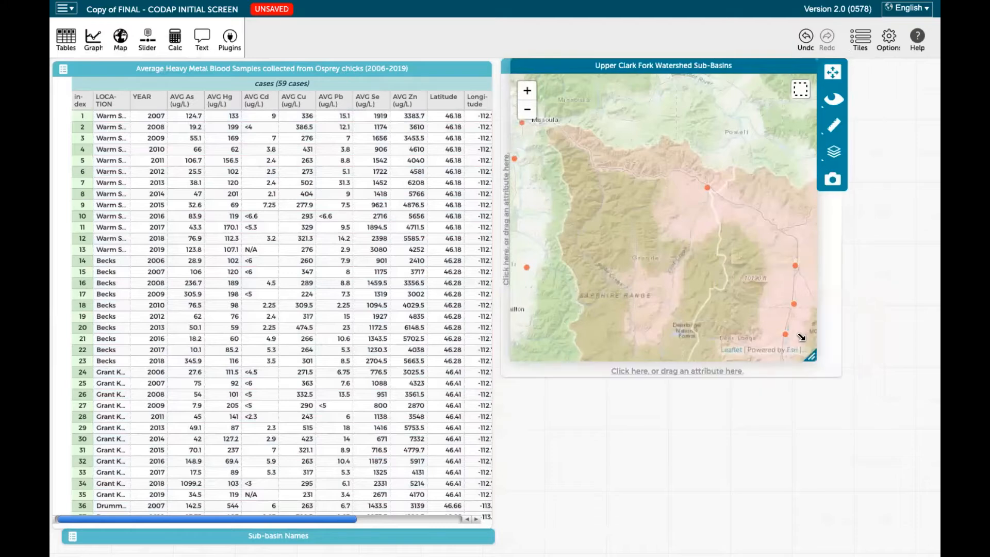
click(777, 361)
drag(837, 375, 892, 529)
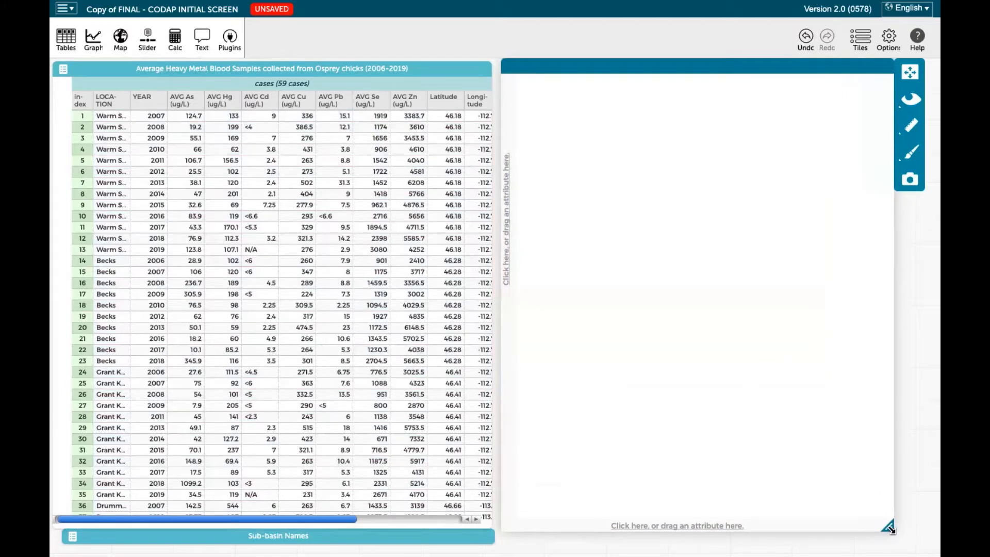
drag(550, 66, 553, 66)
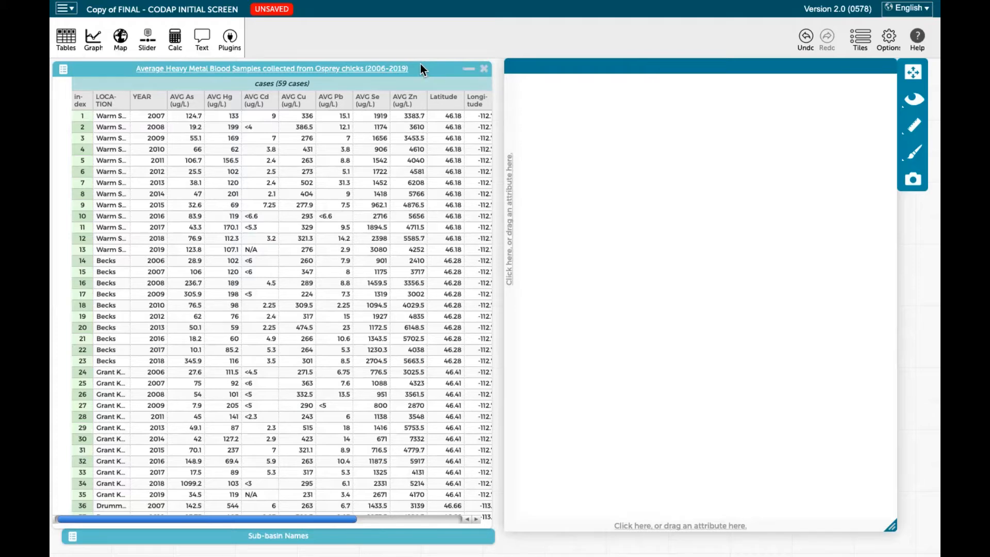
Plot YEAR on the graph's horizontal axis and AVG Cu (ug/L) on its vertical axis
drag(143, 94, 683, 516)
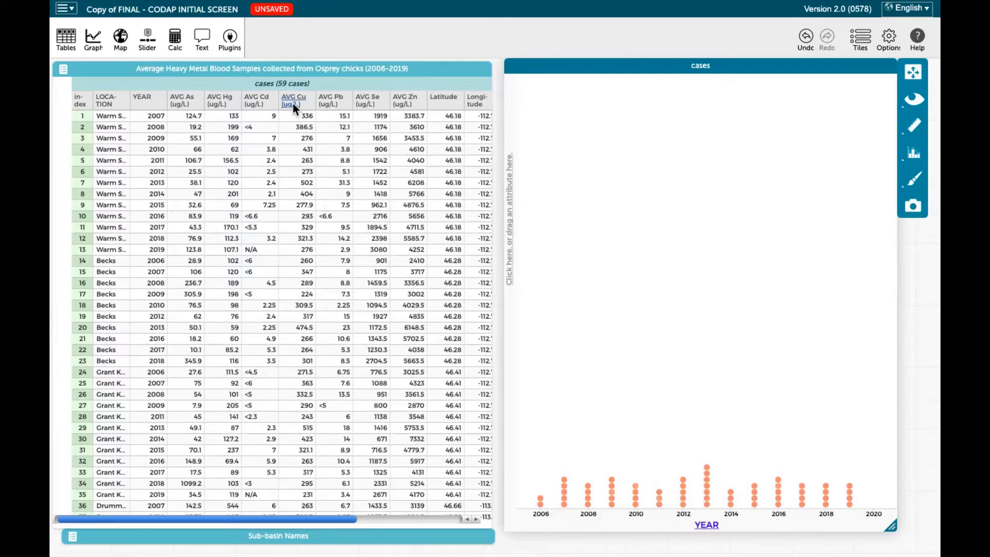
drag(292, 103, 511, 206)
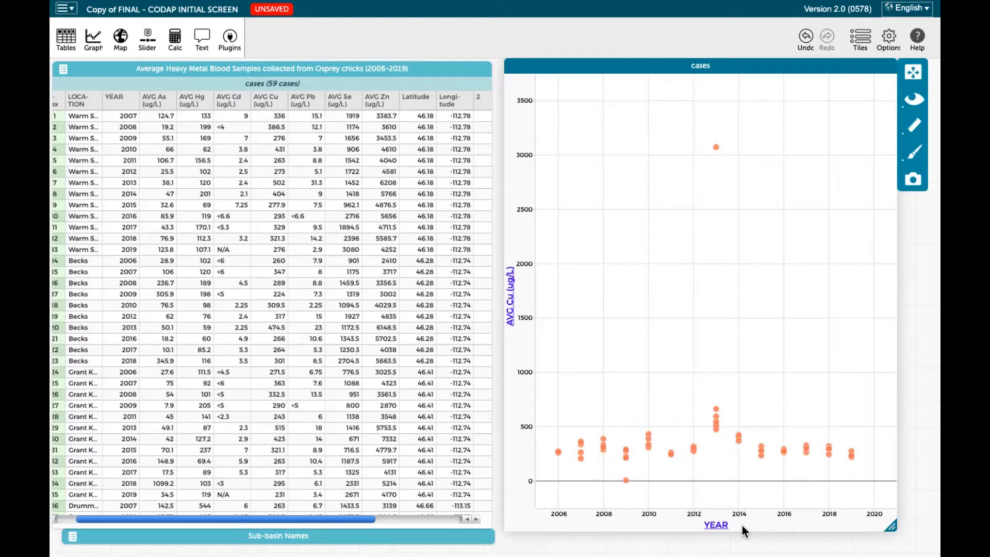
click(510, 308)
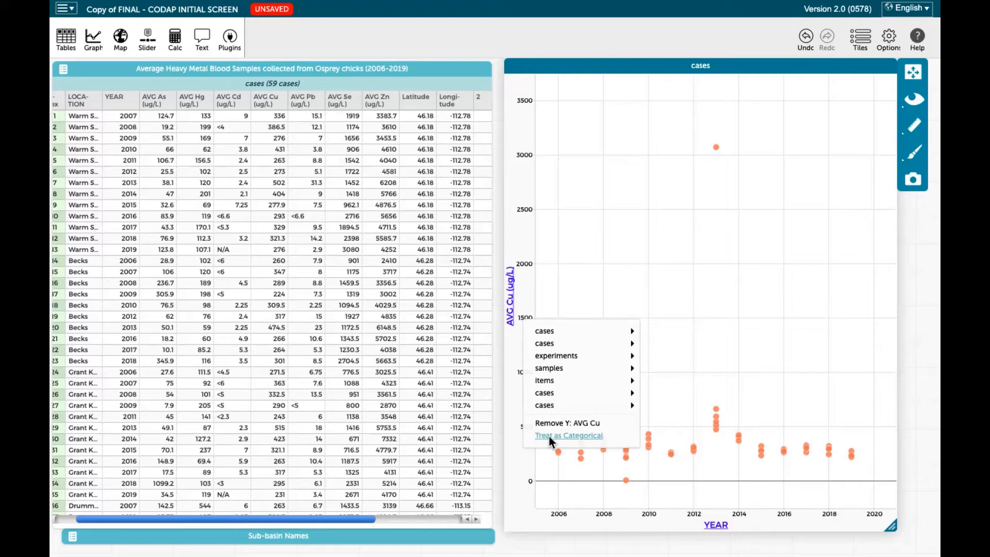
click(720, 522)
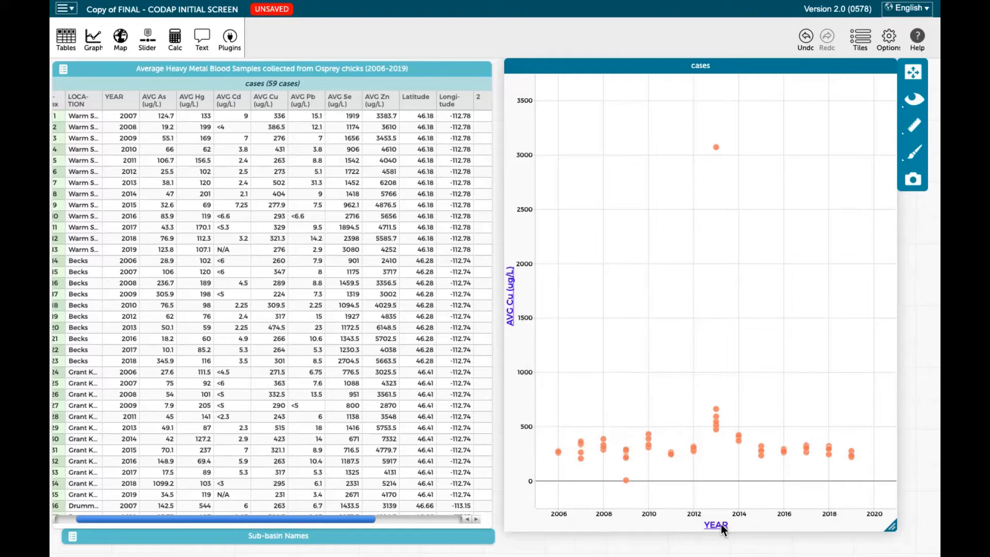
click(721, 524)
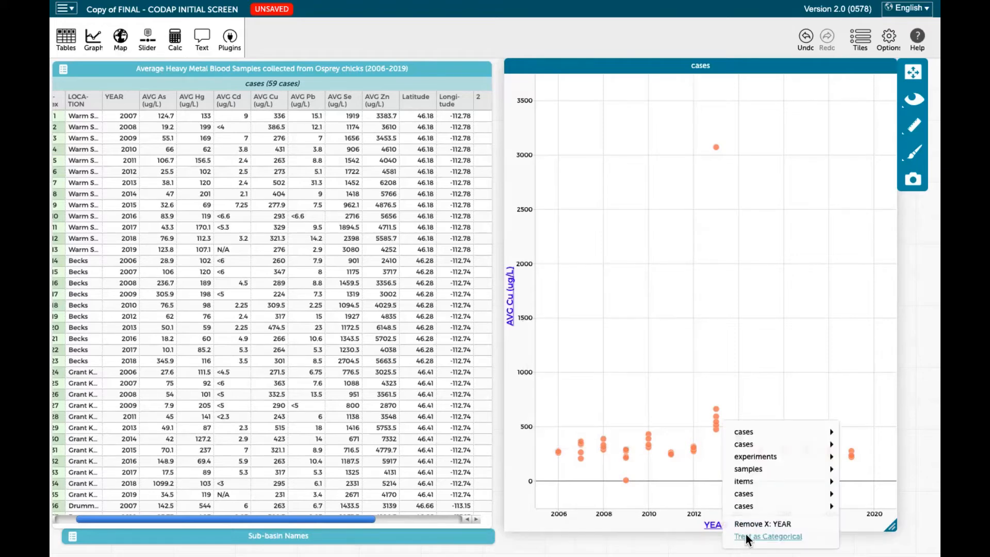
click(679, 526)
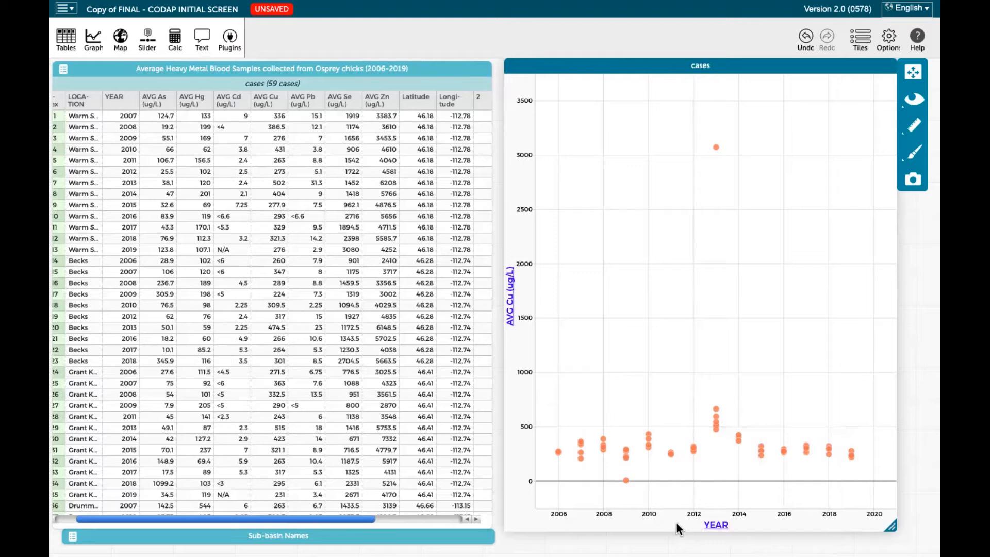
Move the graph over the table to uncover the map, and enlarge the map to include Missoula, Hamilton and Butte
drag(901, 380, 908, 383)
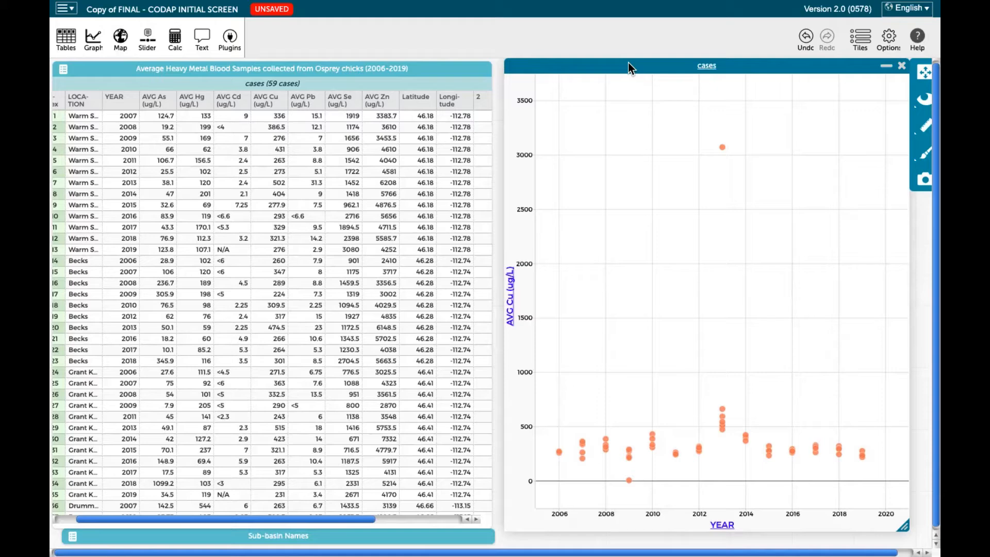
drag(626, 63, 359, 69)
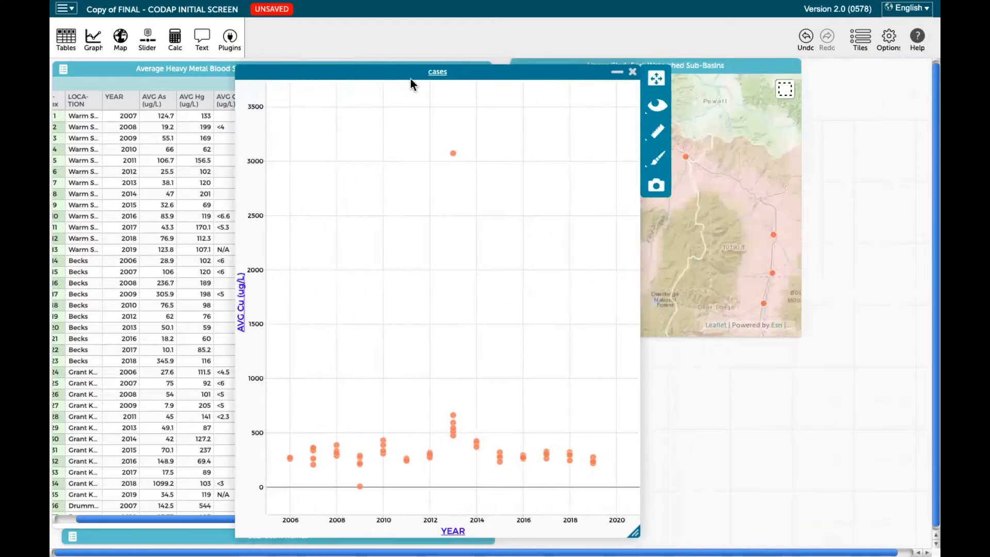
drag(717, 59, 720, 73)
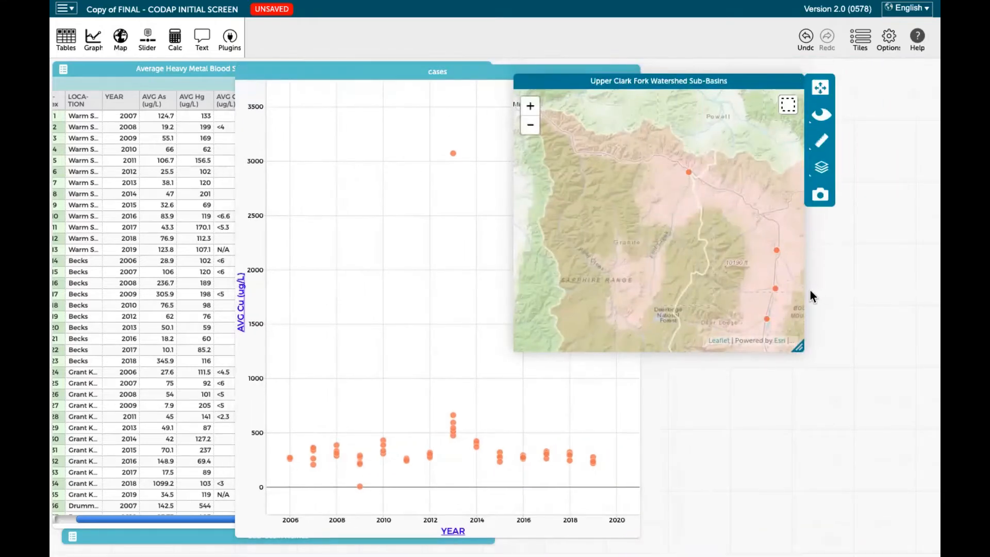
drag(805, 343, 934, 428)
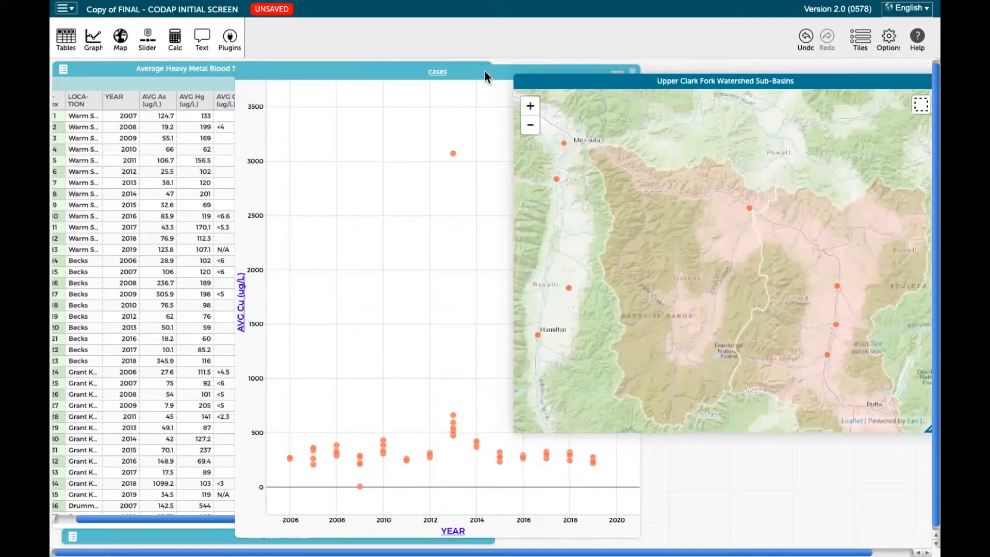
Move the graph back over the map and color its points by LOCATION
drag(485, 71, 663, 70)
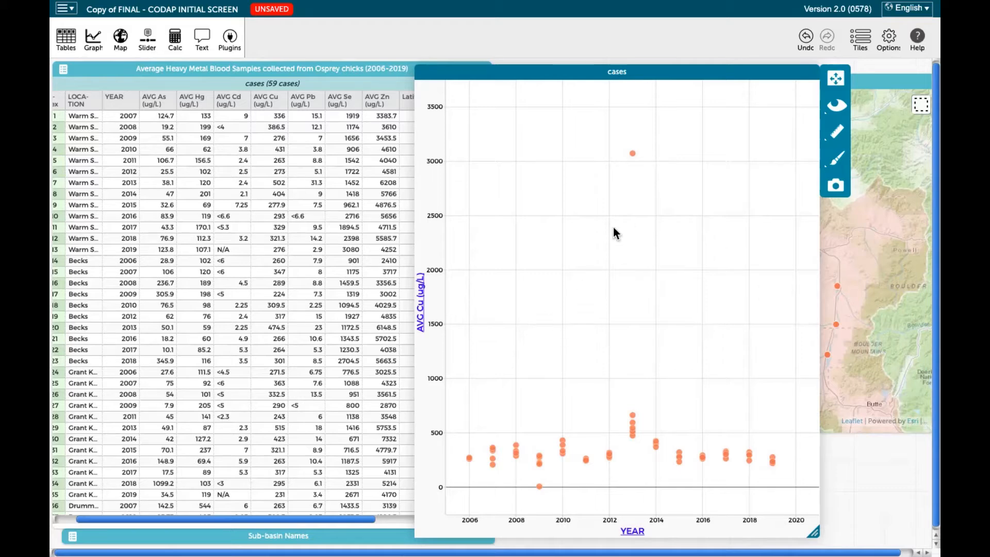
drag(707, 75, 762, 65)
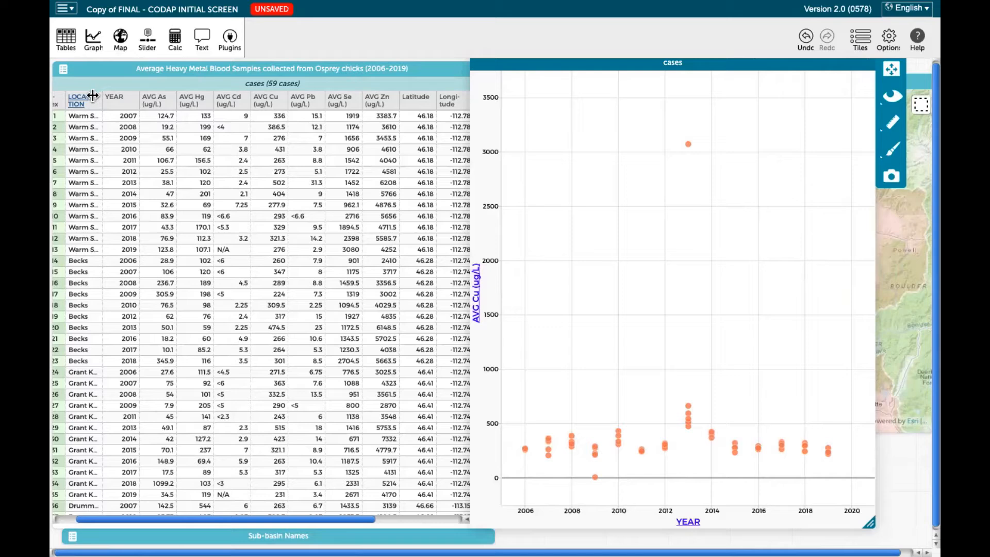
drag(81, 99, 673, 279)
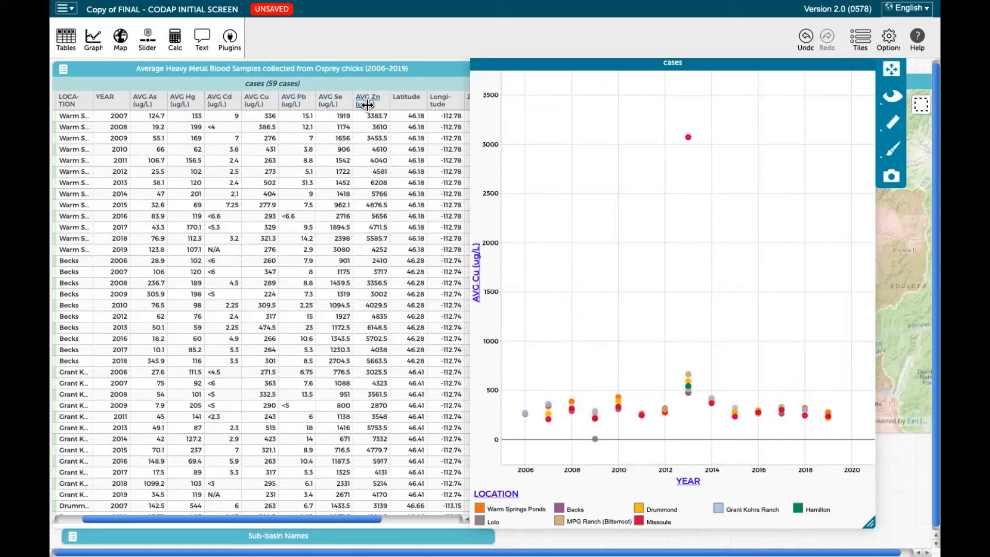
Plot AVG Zn (ug/L) on the graph's vertical axis, and switch the axis back to AVG Cu (ug/L)
mouse_move(367, 105)
drag(365, 103, 477, 268)
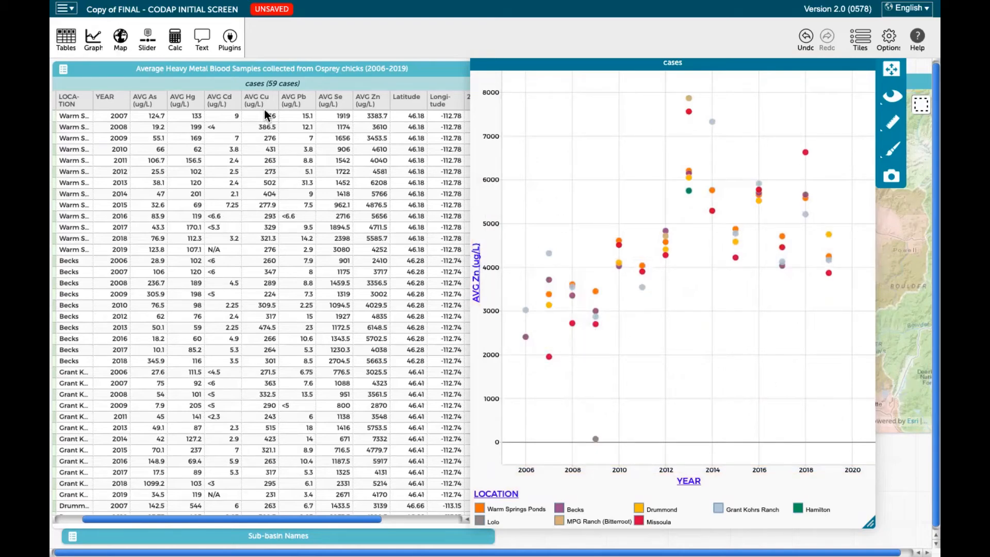
drag(250, 102, 472, 265)
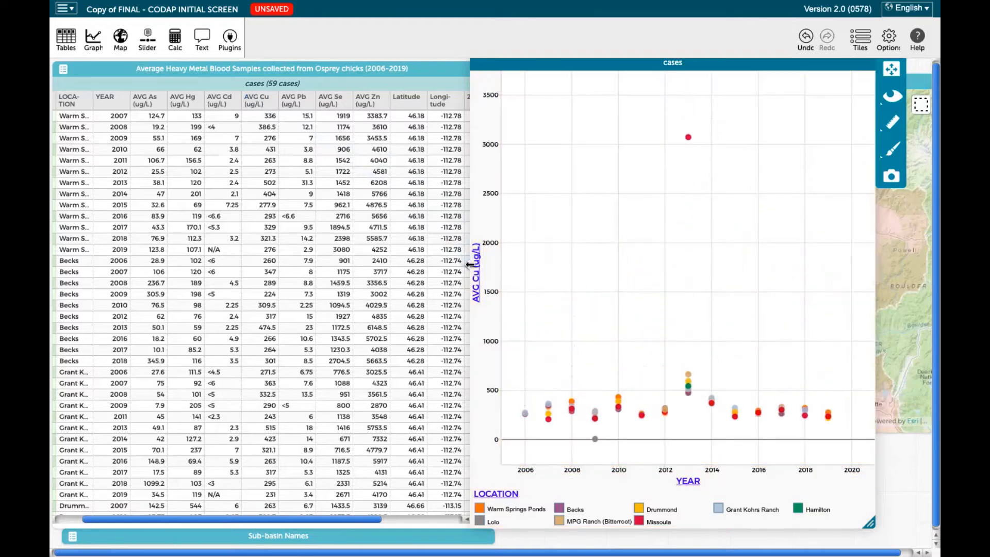
drag(544, 71, 551, 75)
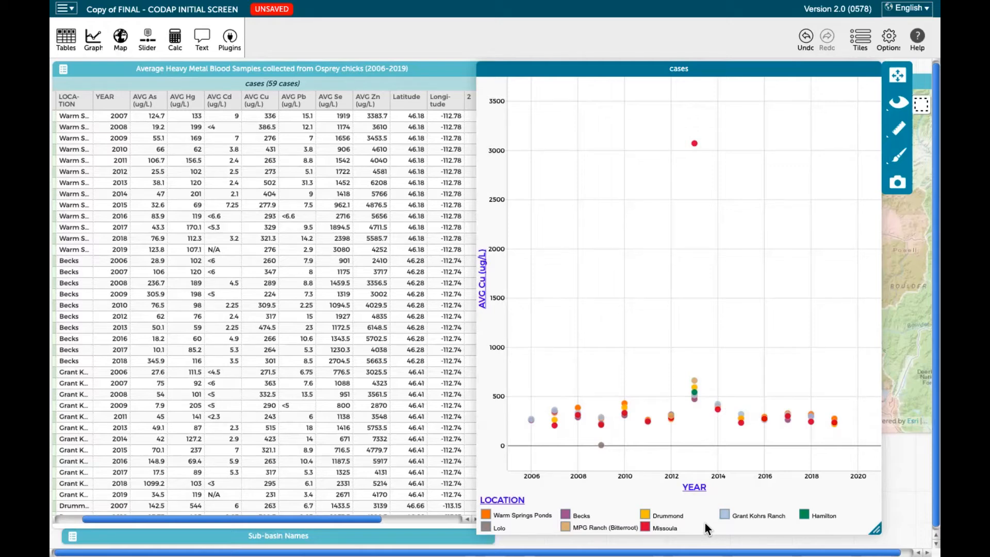
Hide all graph cases except Warm Springs Ponds and Missoula, clear the selection, and move the graph clear of the table
click(484, 514)
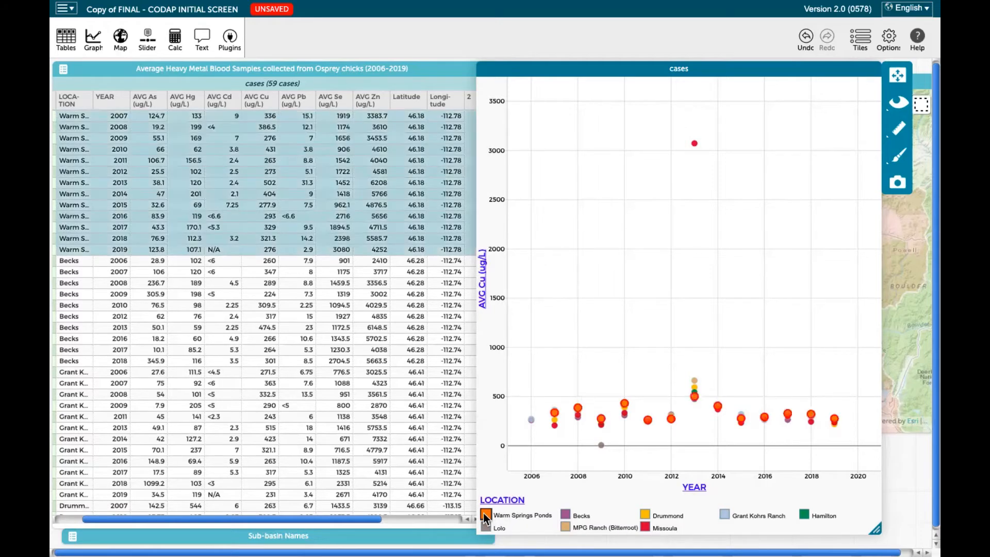
click(645, 530)
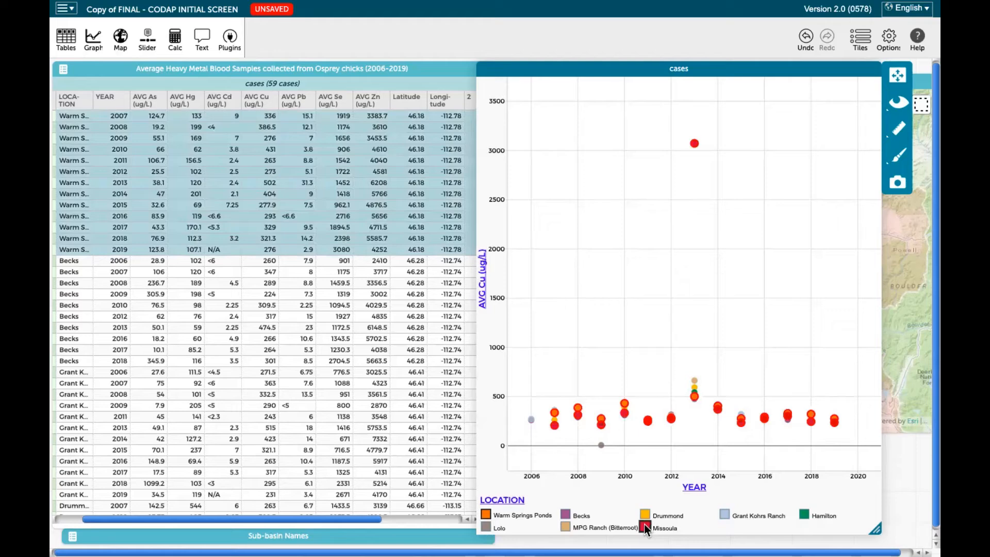
click(897, 102)
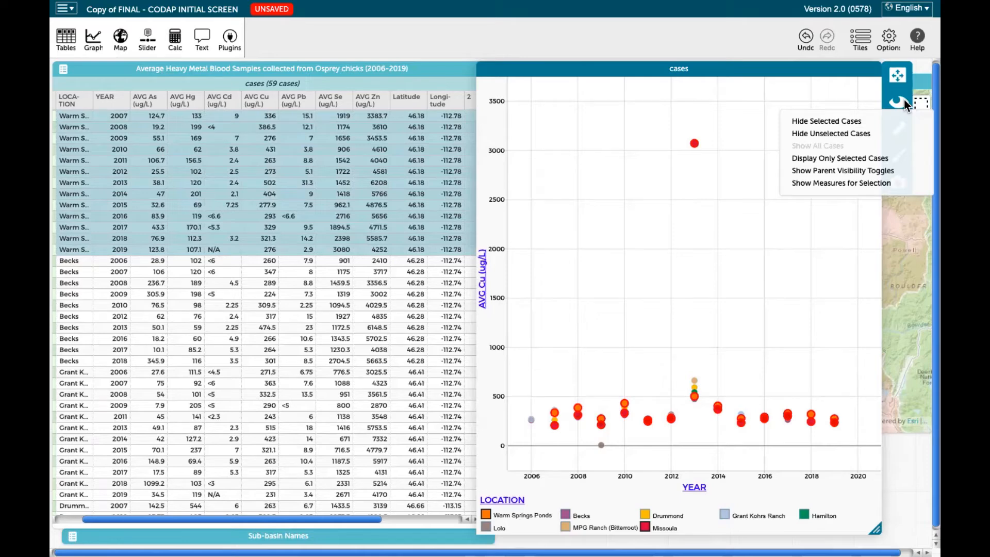
click(856, 133)
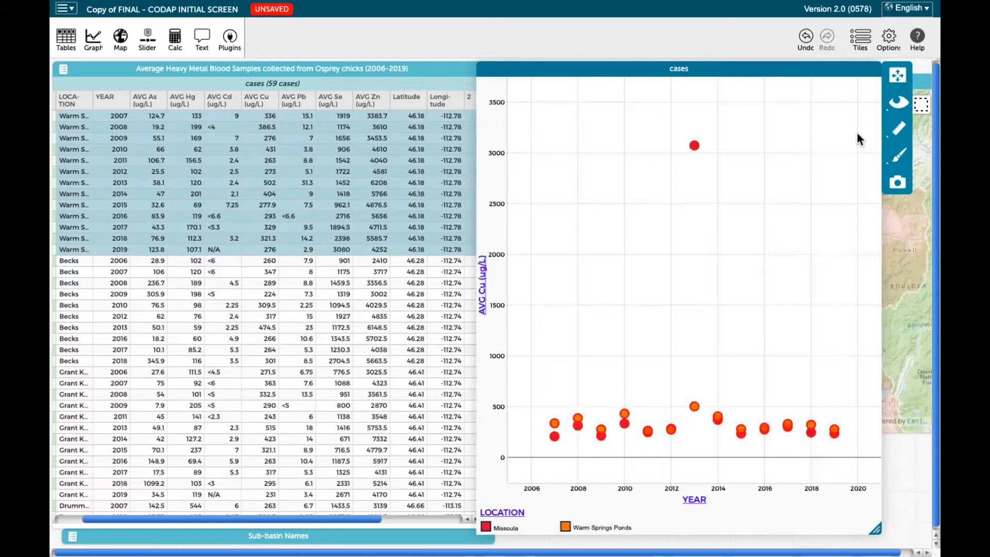
click(872, 267)
drag(756, 72, 774, 71)
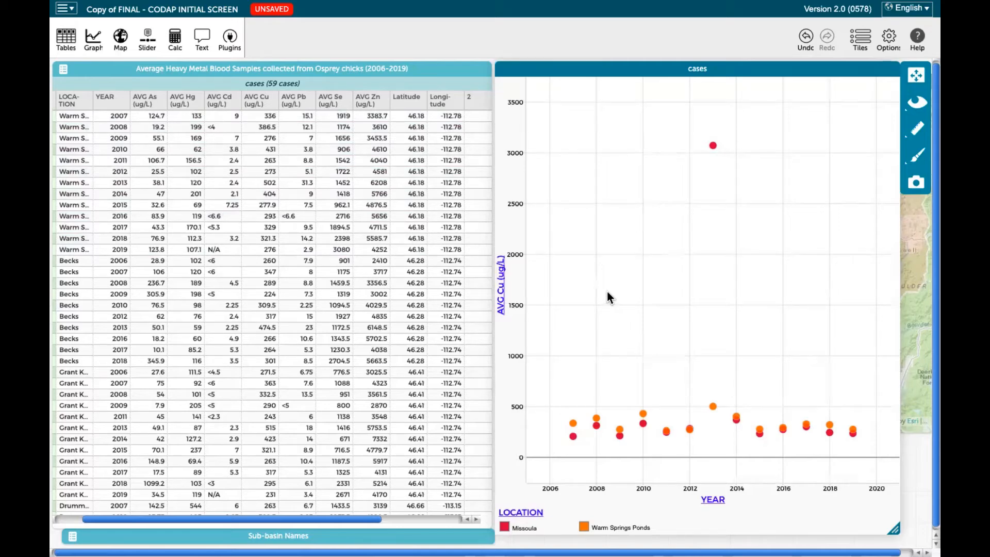
drag(612, 76, 615, 77)
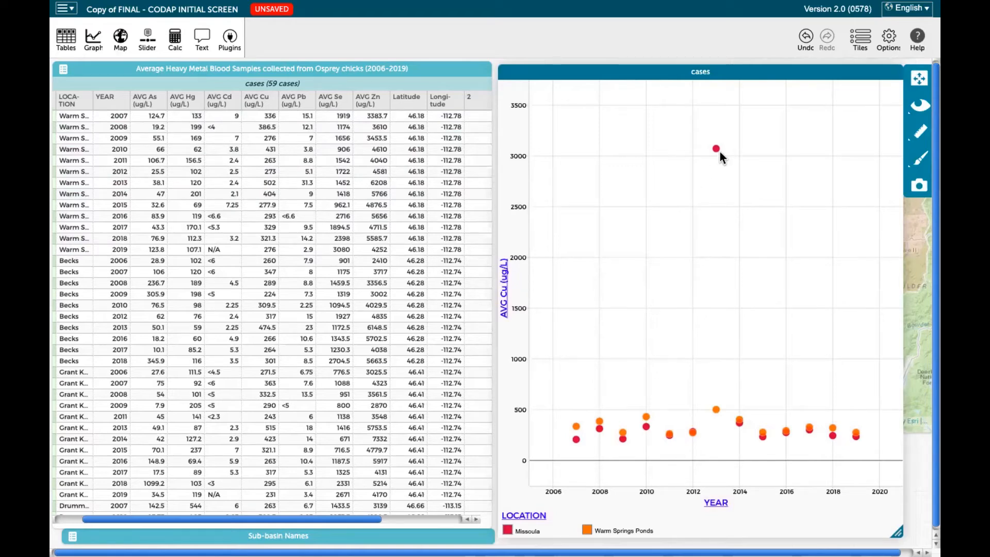
Inspect the 2013 copper data points for Missoula and Warm Springs Ponds on the graph
mouse_move(719, 152)
mouse_move(715, 410)
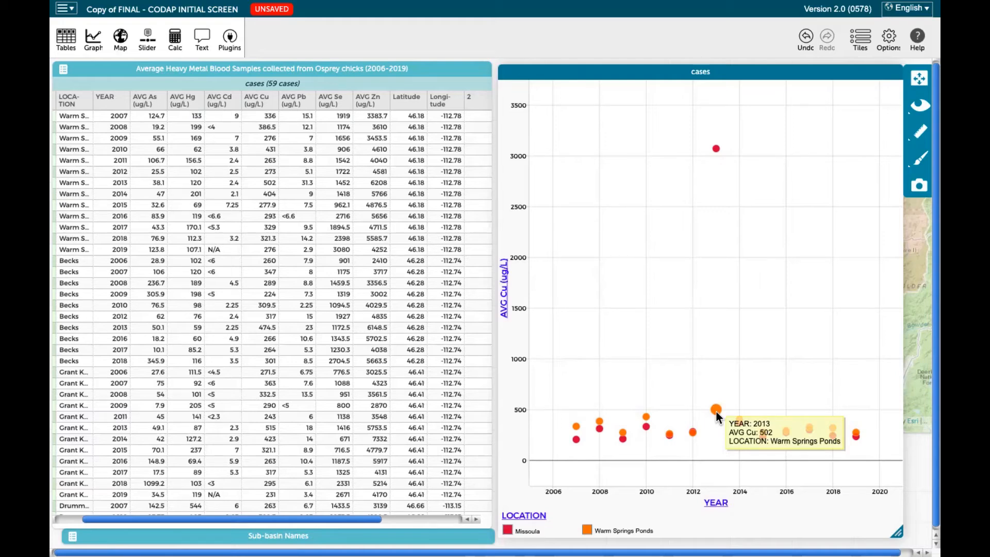
click(716, 149)
click(735, 183)
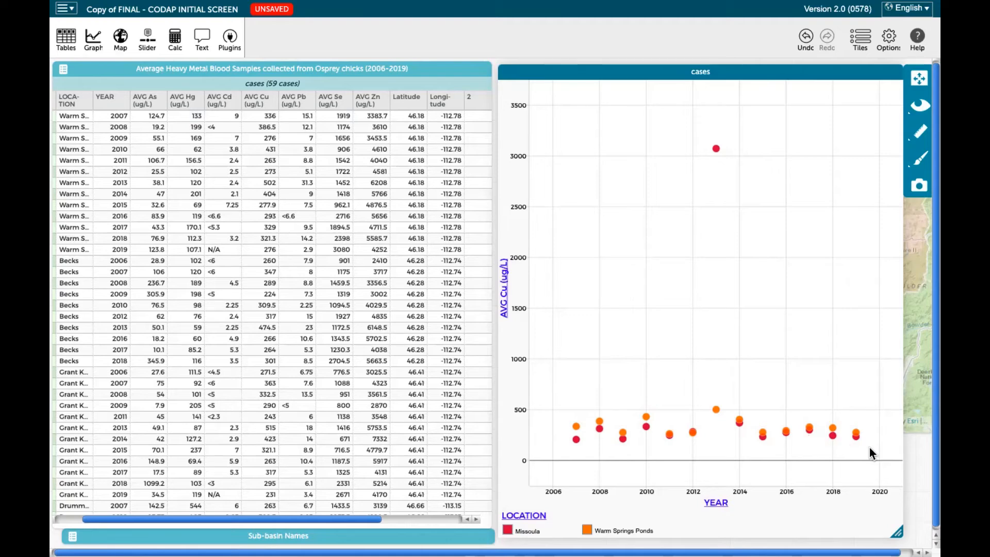
Bring the map in front to view the sampling sites, and return the graph to the front slightly higher
click(916, 385)
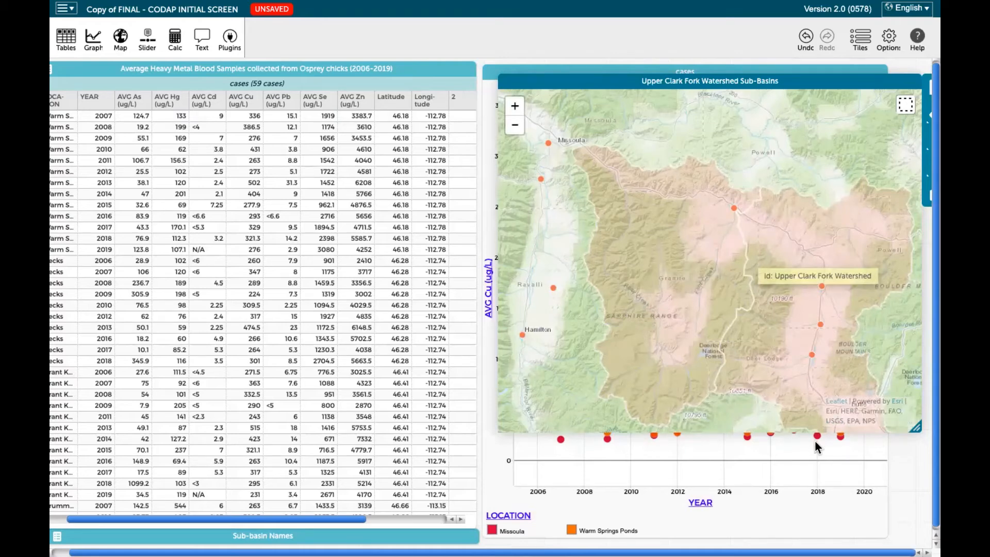
click(804, 458)
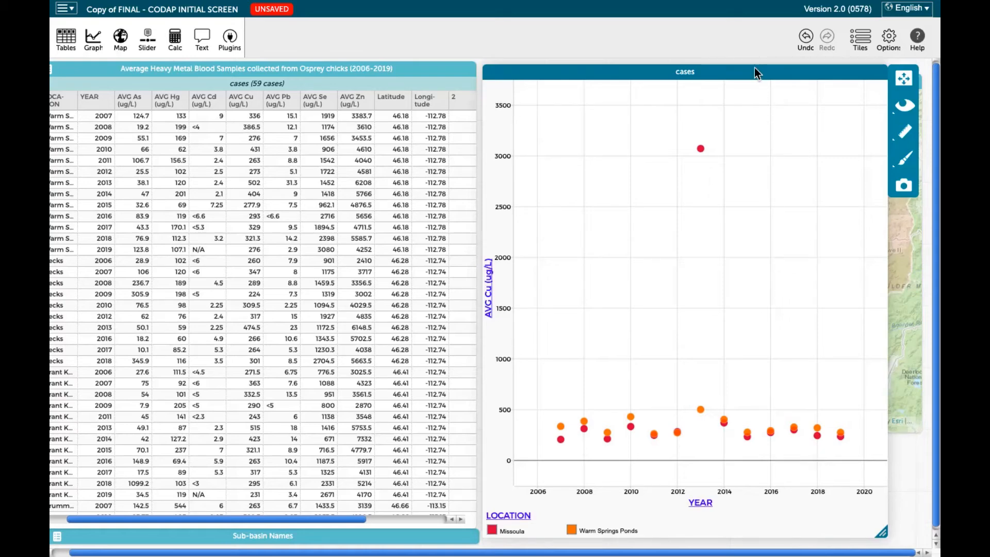
drag(753, 67, 754, 61)
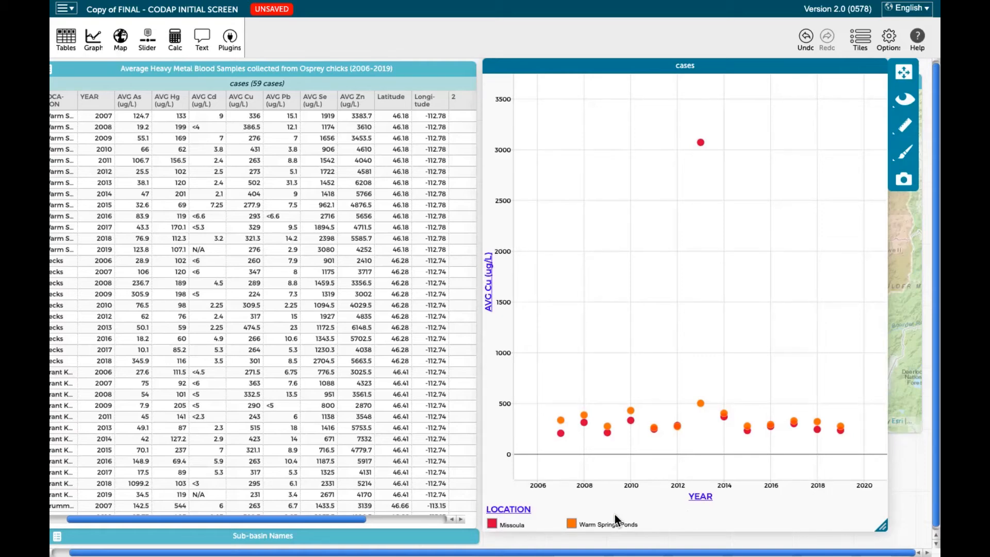
Hide every graph case except Warm Springs Ponds, and clear the selection
click(571, 524)
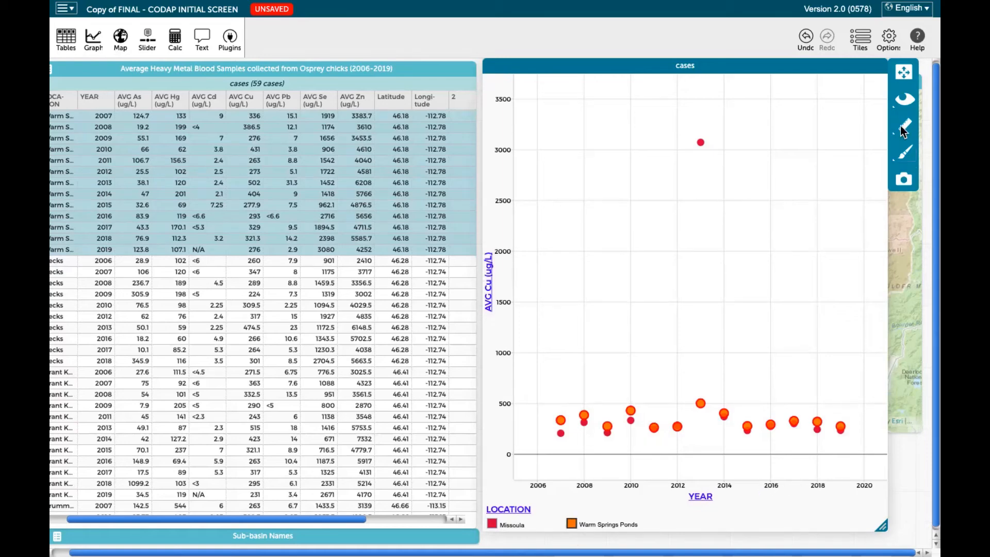
click(897, 97)
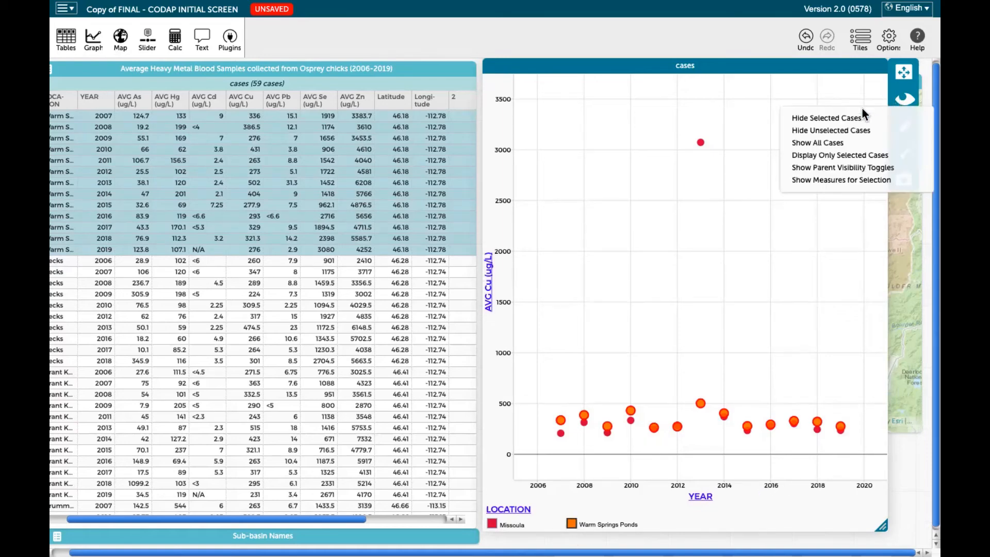
click(862, 130)
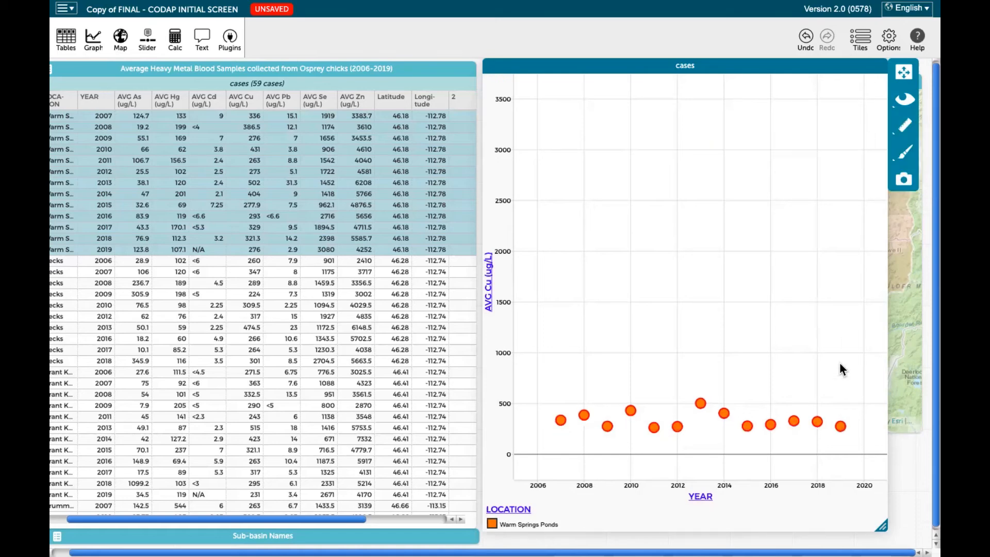
click(805, 324)
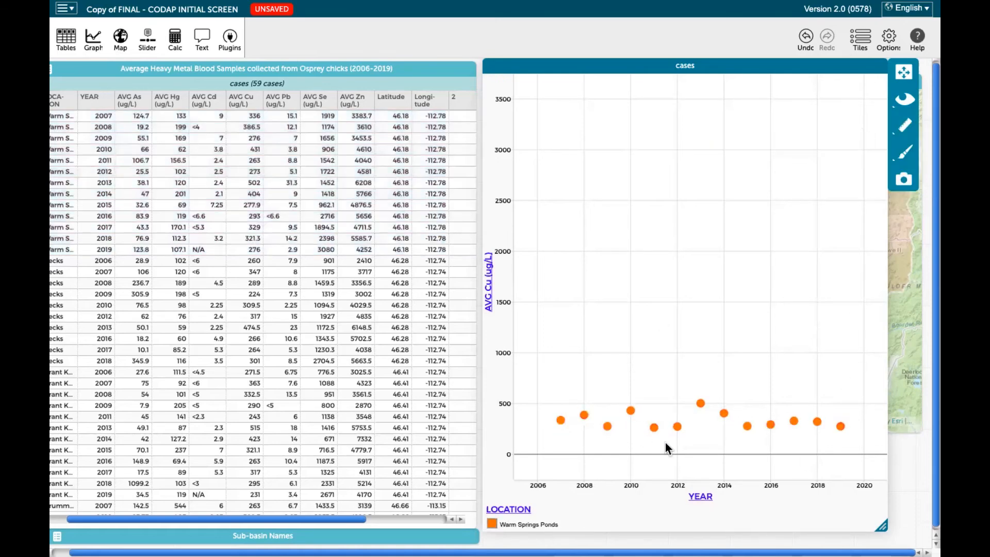
Move the graph partly over the table, and show its Connecting Lines and Least Squares Line
drag(764, 63, 568, 20)
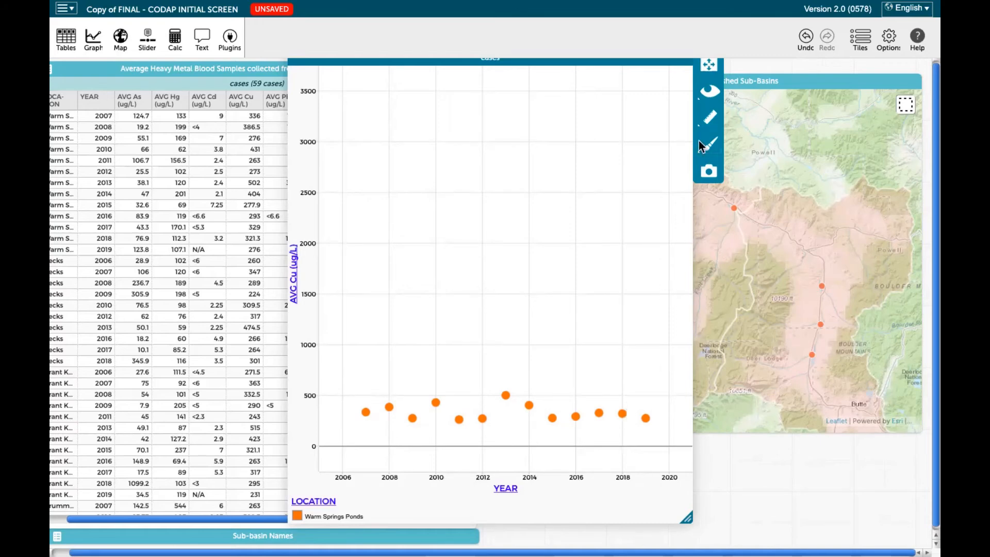
click(714, 119)
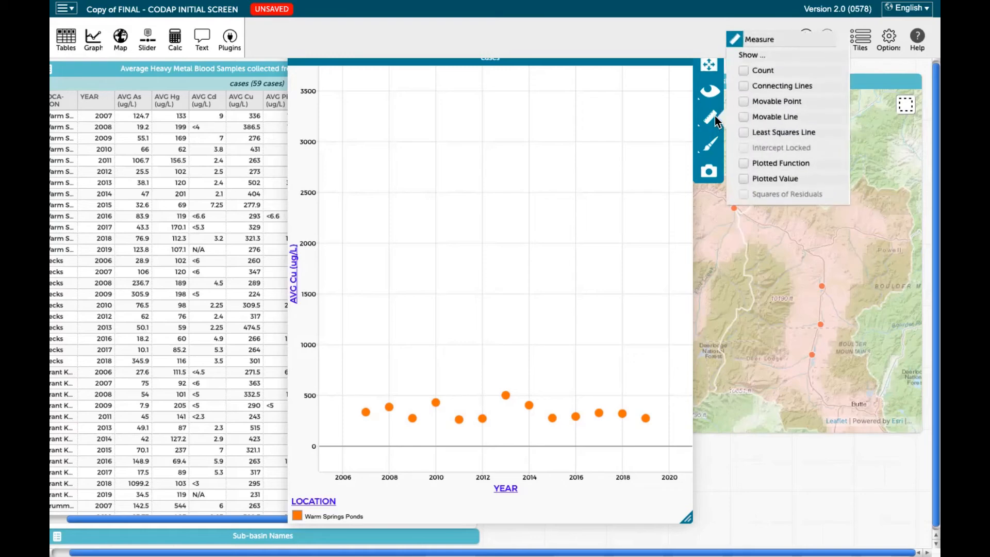
click(766, 86)
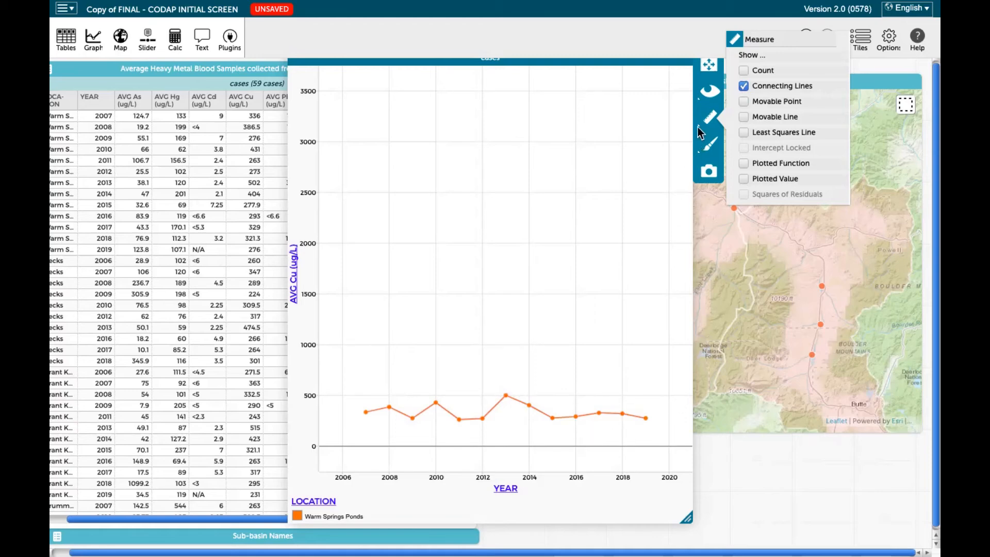
click(744, 133)
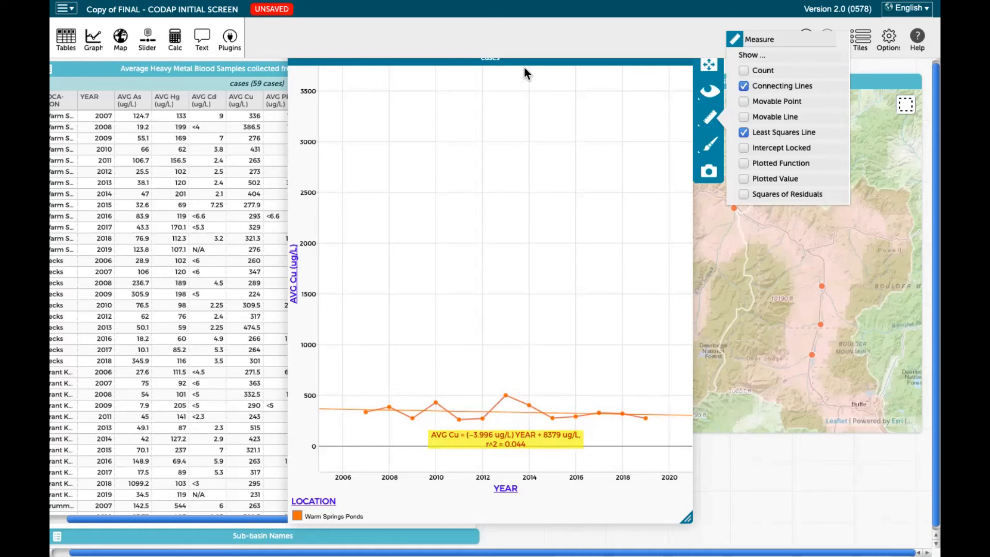
Move the graph off the table, plot AVG Zn (ug/L) on its vertical axis, and undo that axis change
drag(525, 63, 726, 65)
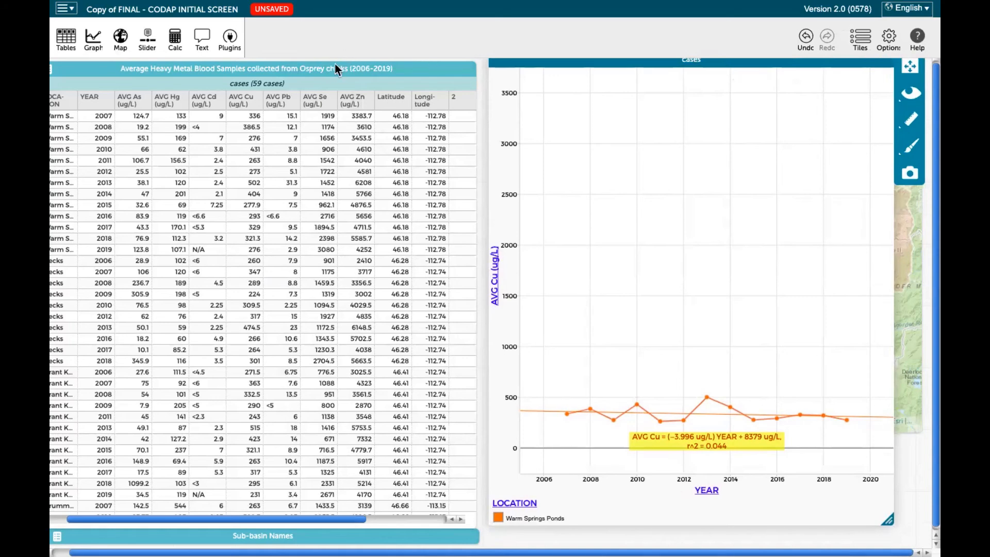
drag(349, 104, 498, 270)
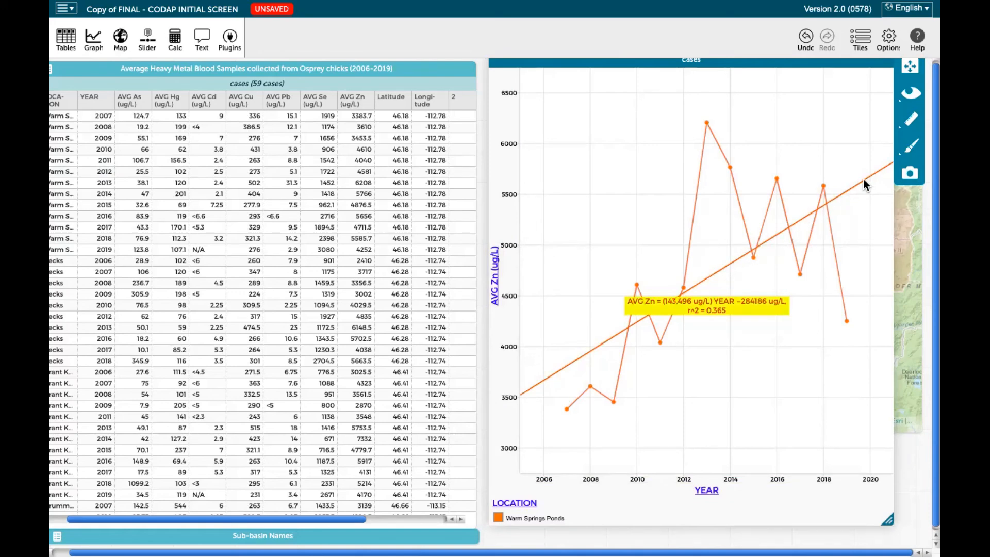
click(805, 41)
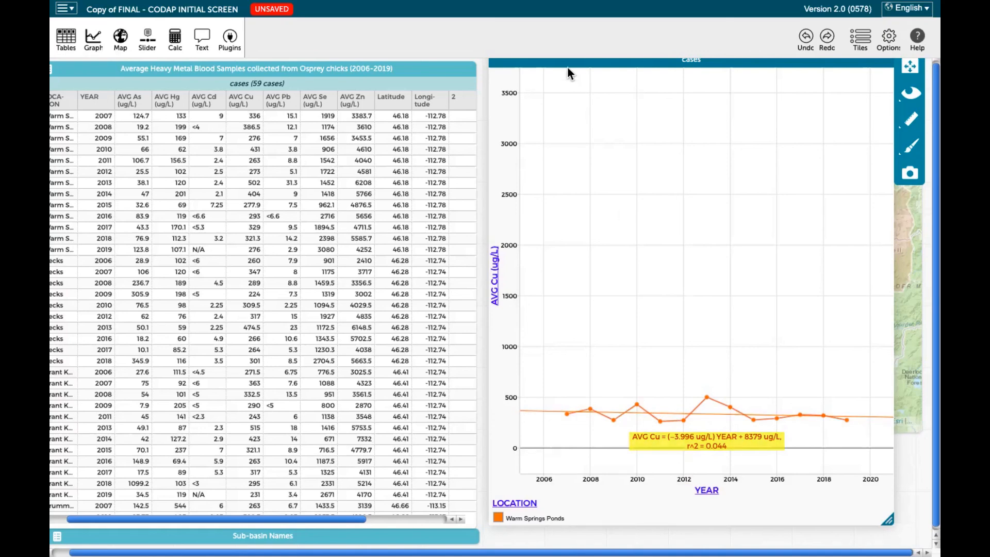
Line up the graph and the osprey data table, and close the graph
drag(568, 64, 566, 67)
drag(429, 66, 432, 62)
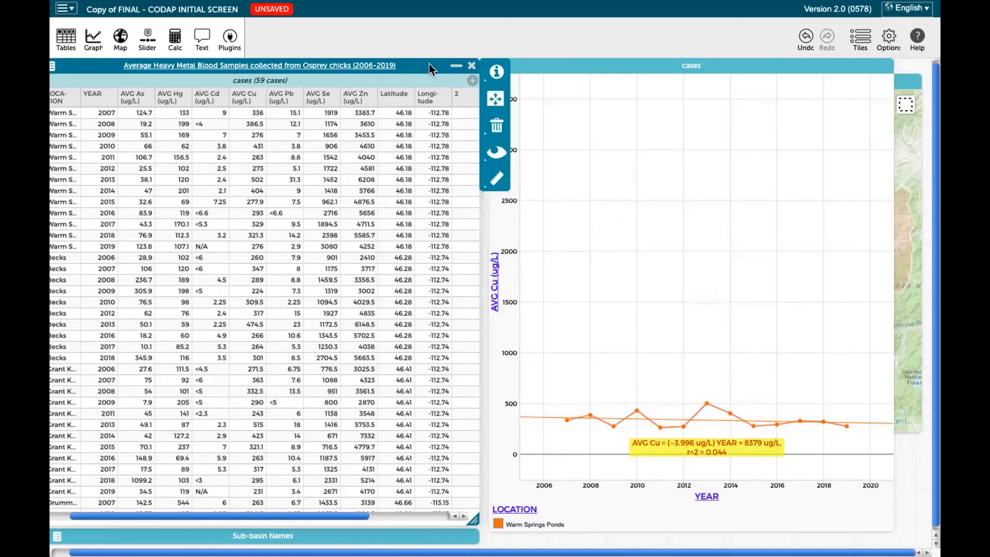
click(744, 63)
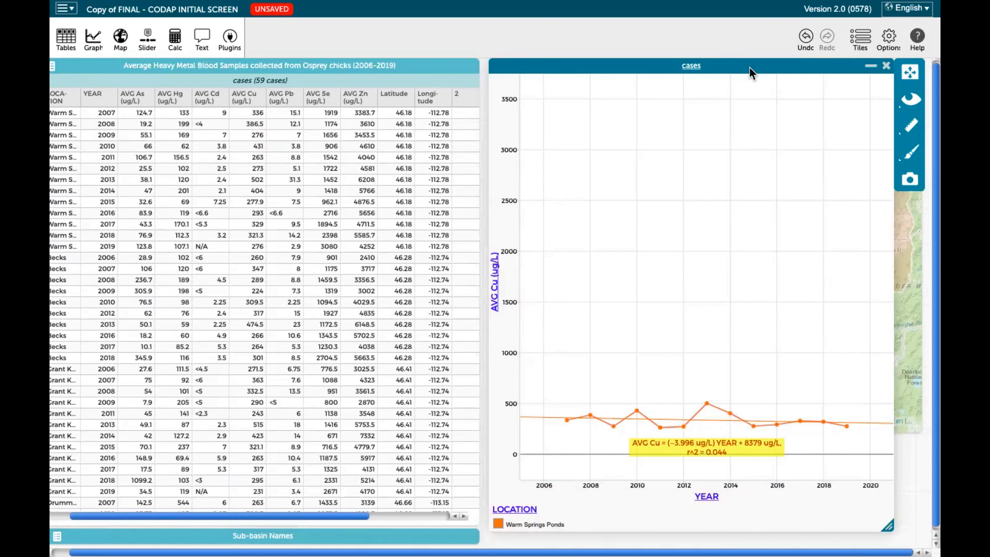
click(885, 67)
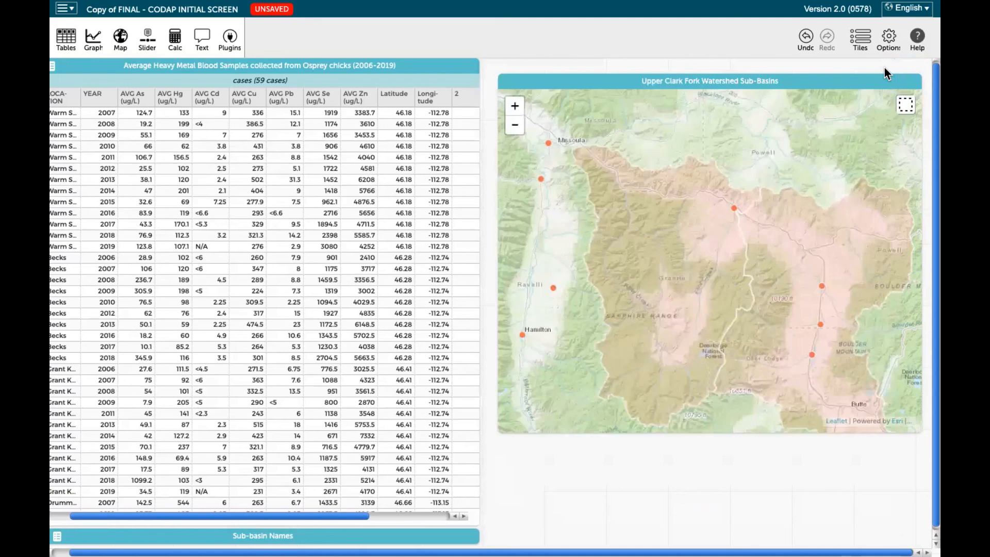
click(95, 43)
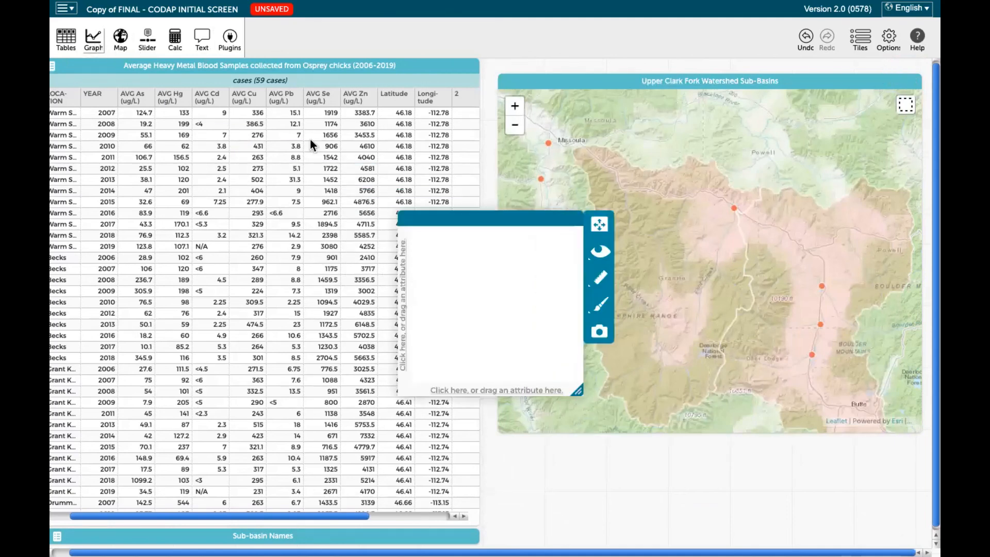
drag(475, 216, 579, 97)
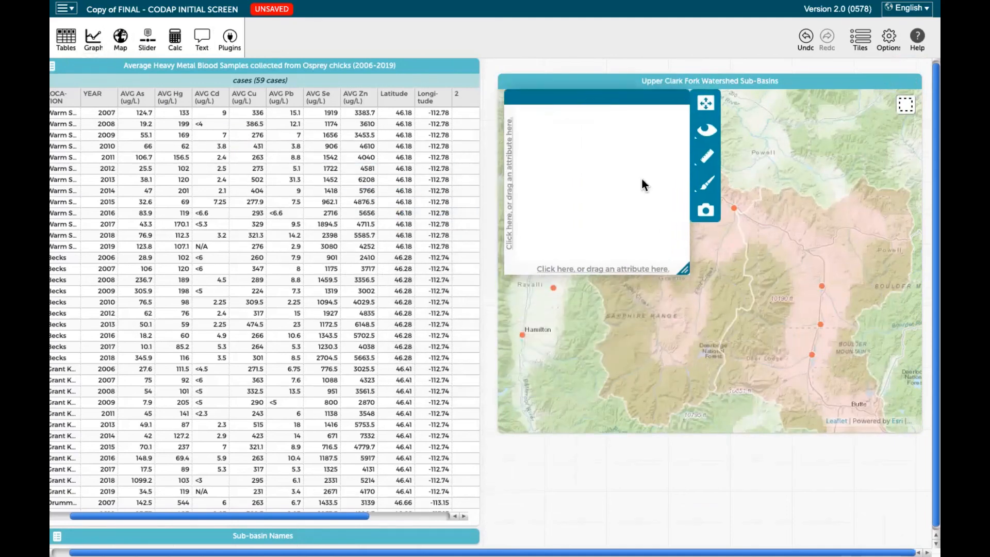
drag(682, 273, 895, 510)
click(896, 95)
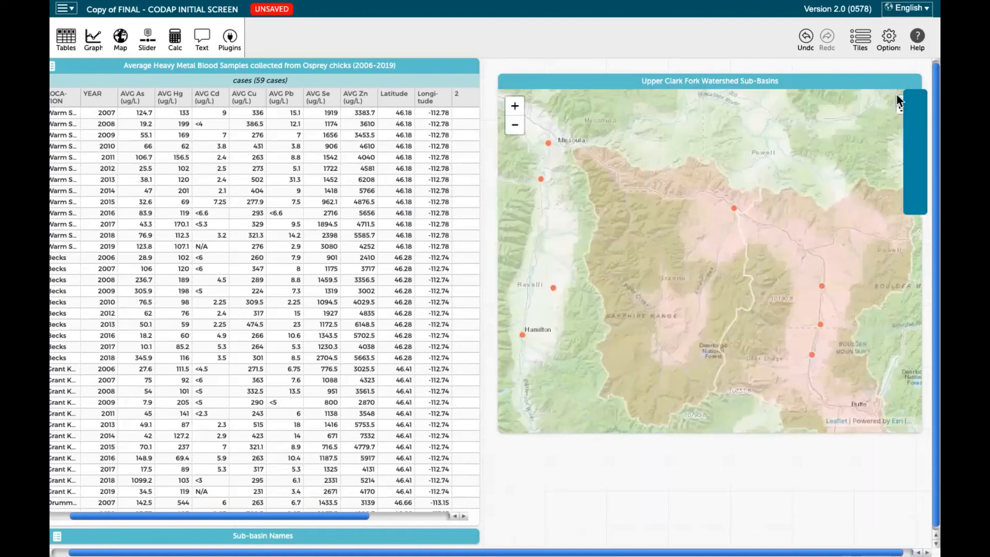
Enlarge the Upper Clark Fork Watershed Sub-Basins map to about the table's height, and place it beside the table
drag(826, 83, 795, 64)
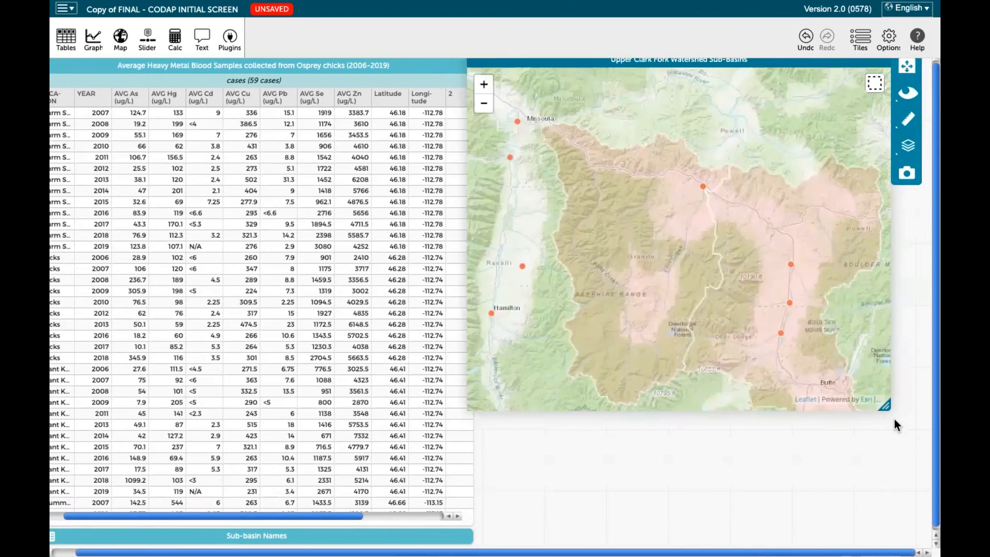
drag(887, 409, 900, 529)
drag(773, 63, 787, 64)
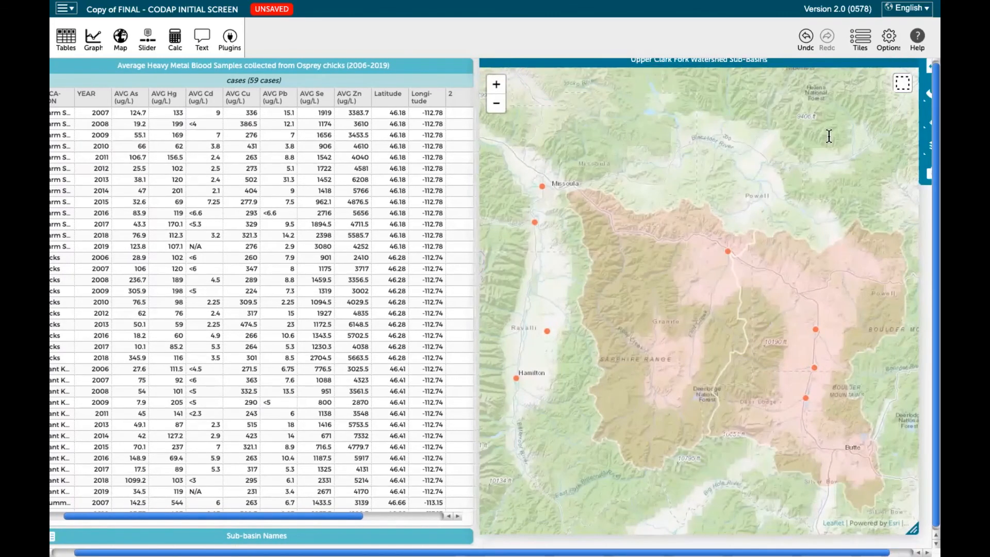
drag(808, 61, 794, 64)
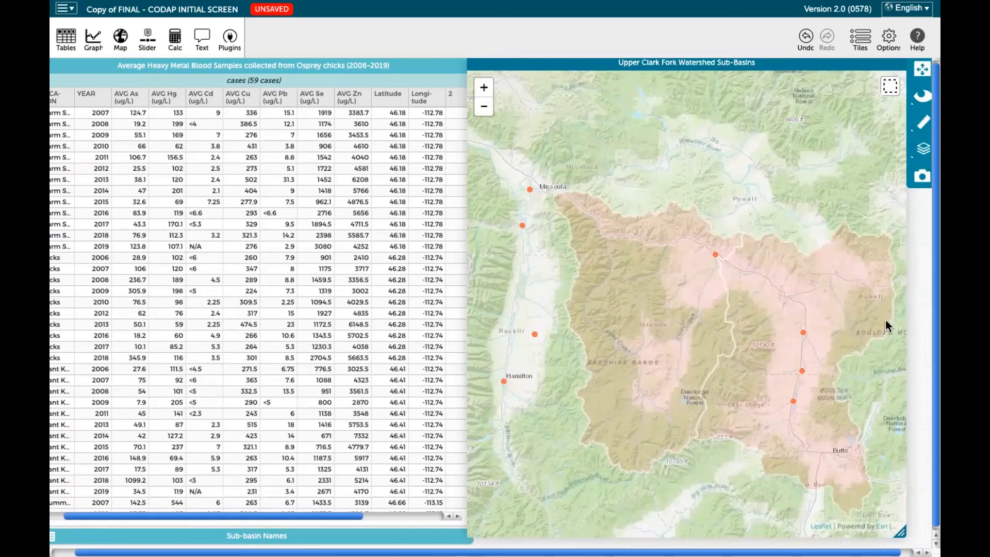
drag(898, 530, 870, 515)
drag(778, 61, 779, 69)
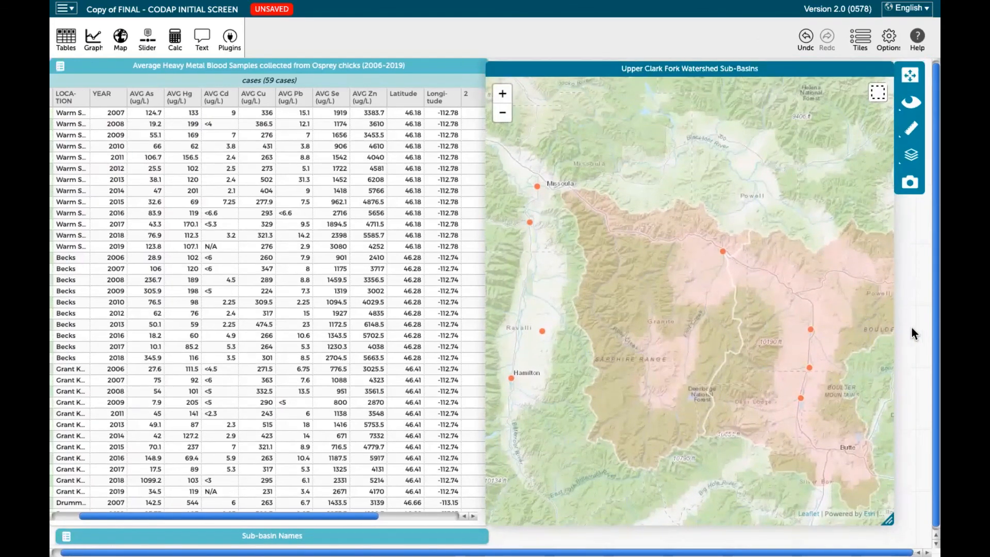